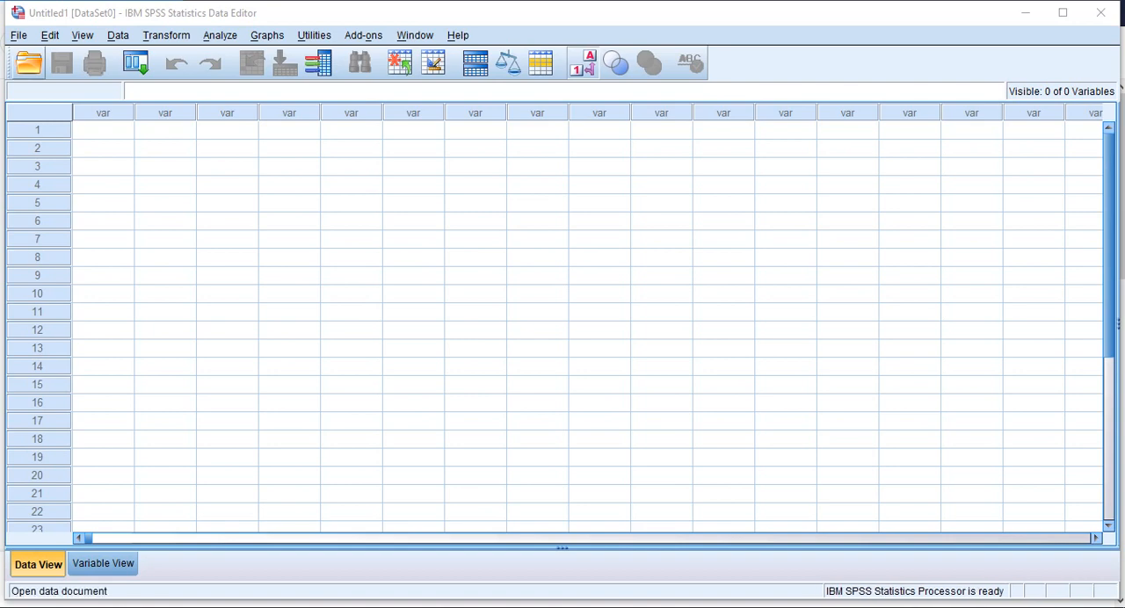
# Step: Open the data file PNAD 2005 MG.sav from the Área de Trabalho folder
pyautogui.click(29, 62)
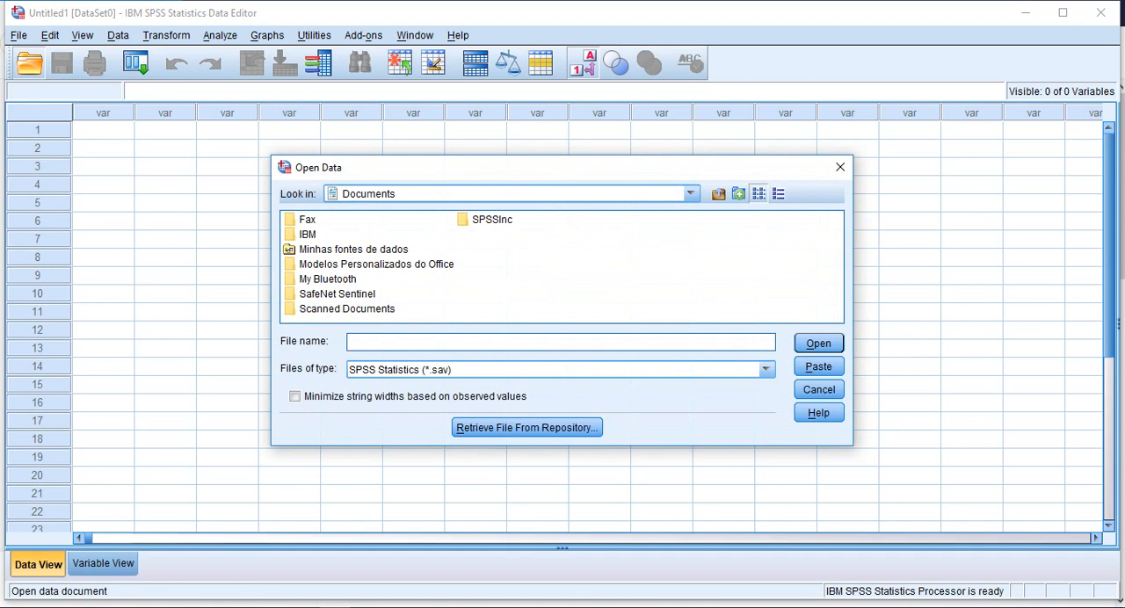
pyautogui.click(691, 194)
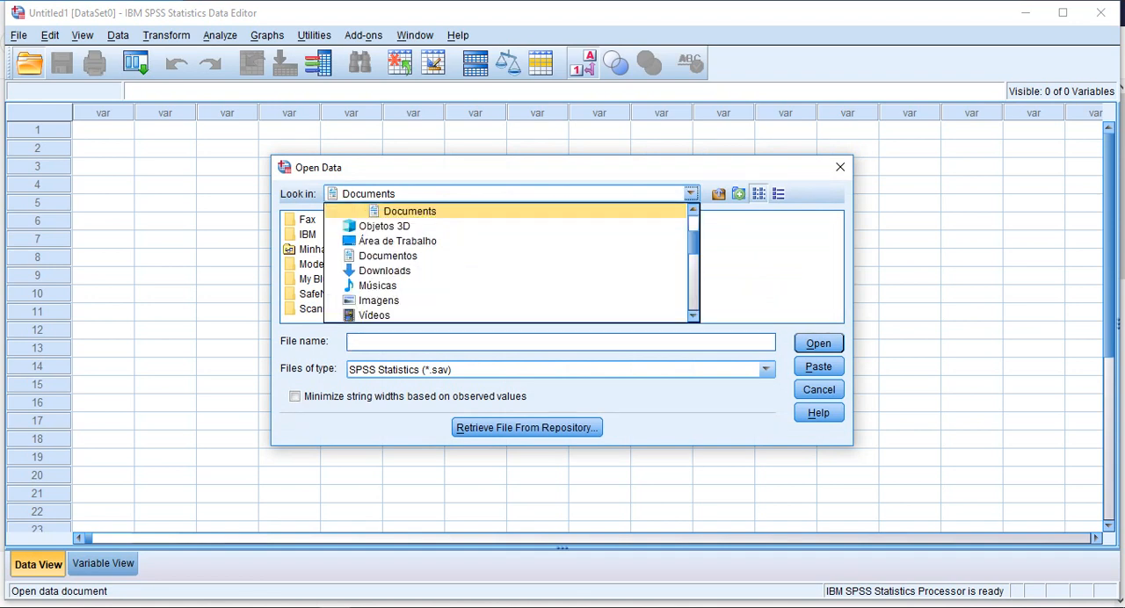
pyautogui.scroll(2, 505, 264)
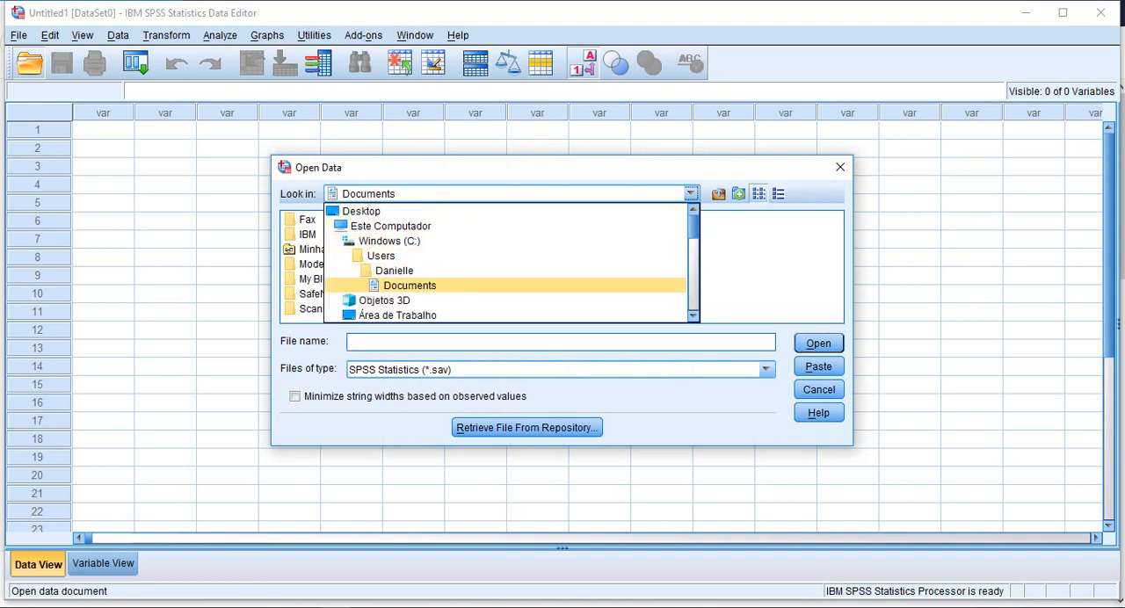
pyautogui.click(398, 316)
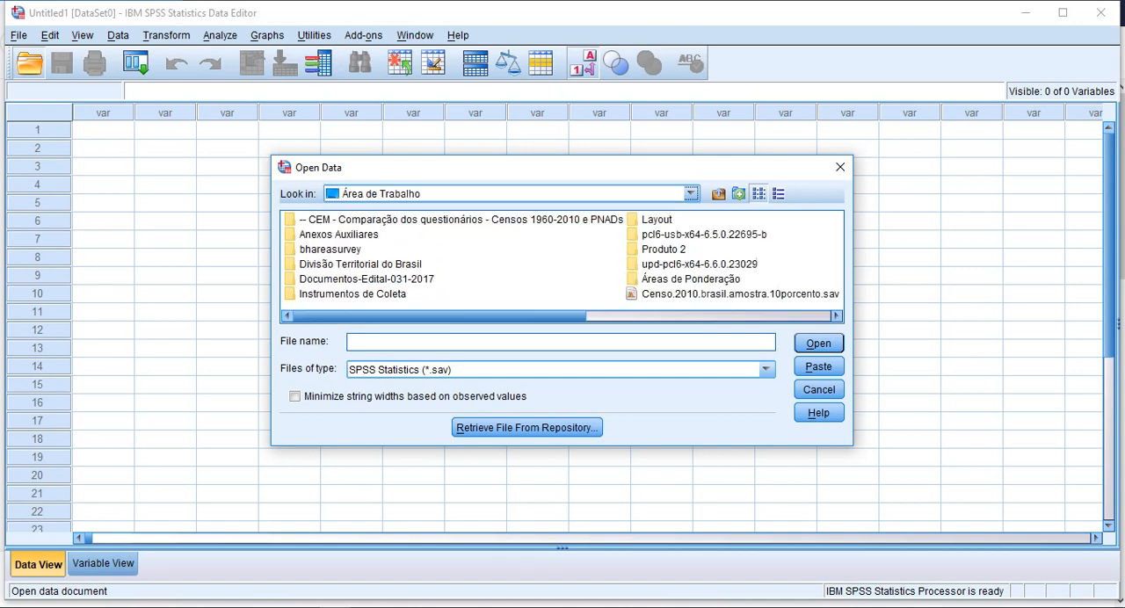
pyautogui.click(685, 315)
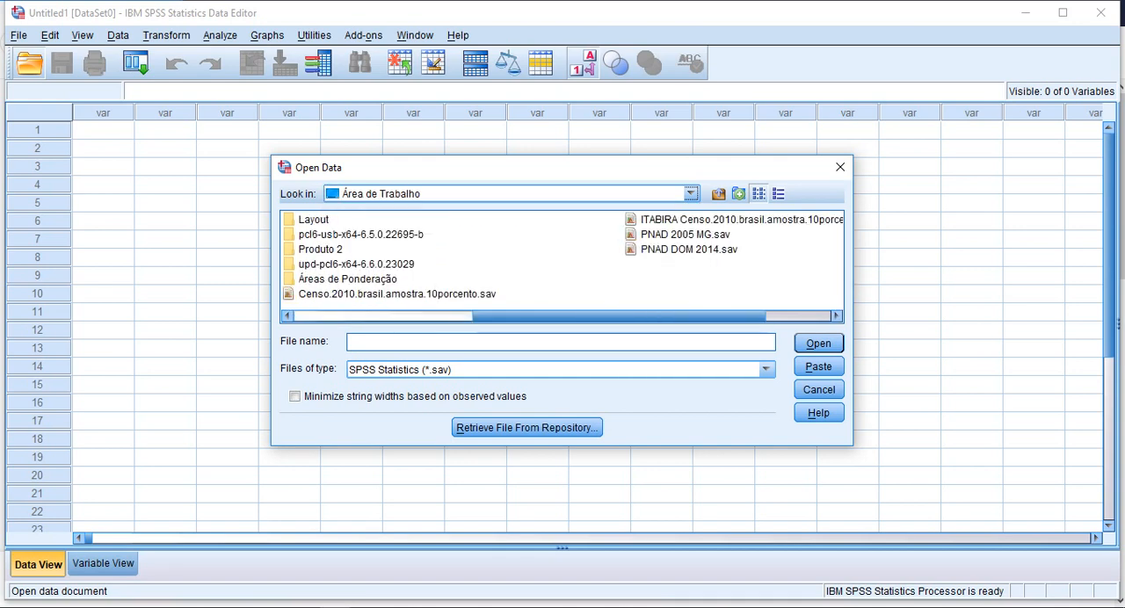
pyautogui.click(685, 235)
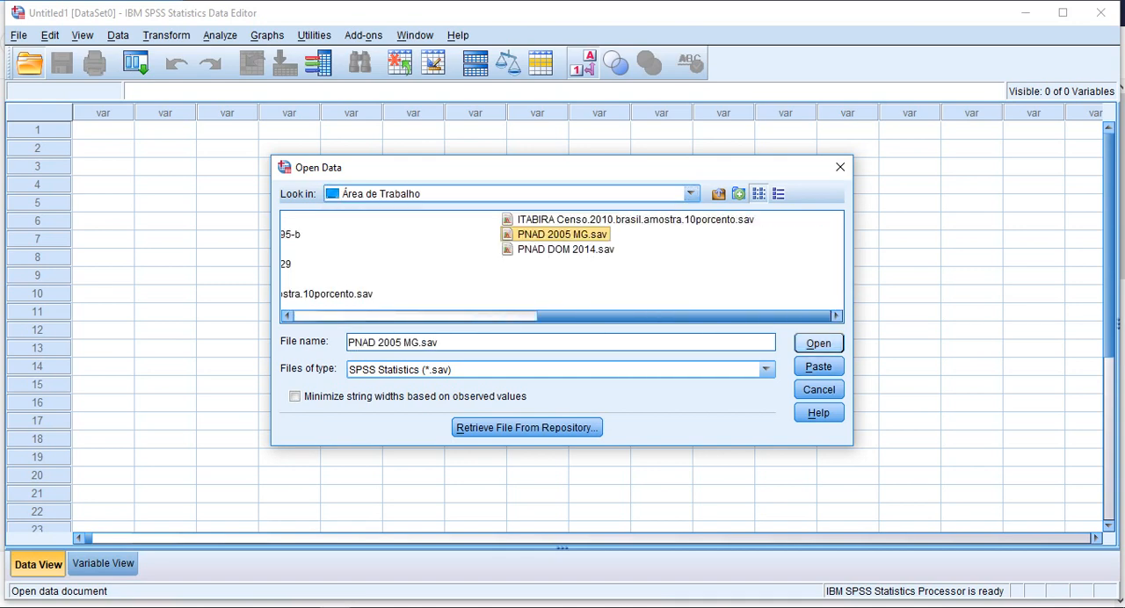
pyautogui.click(818, 343)
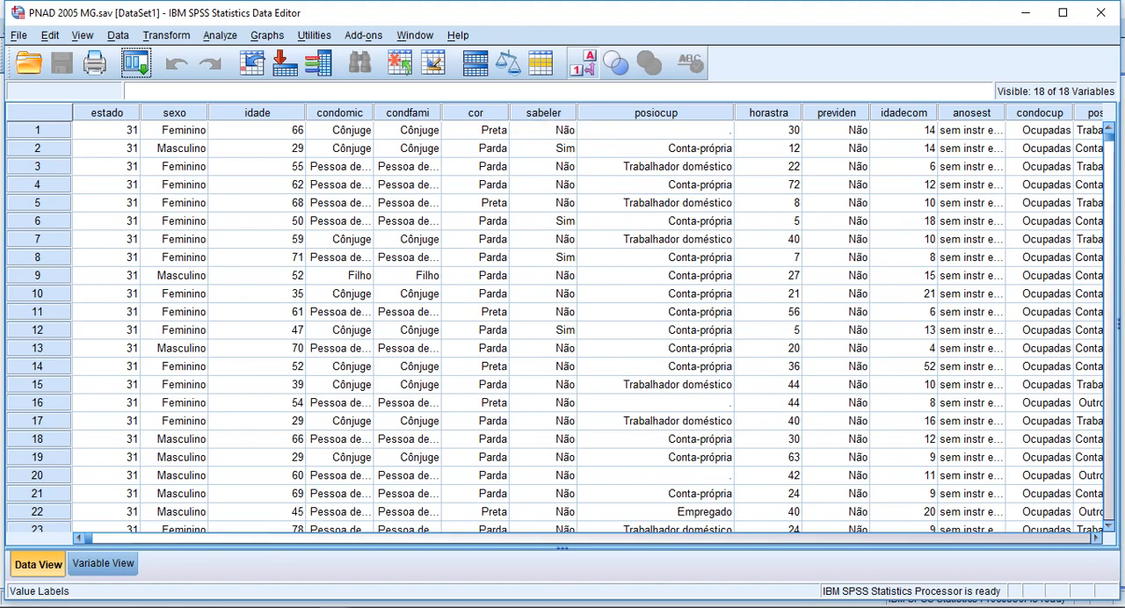
# Step: Display the data as numeric codes to compare them with the labels, and restore the value labels
pyautogui.click(582, 63)
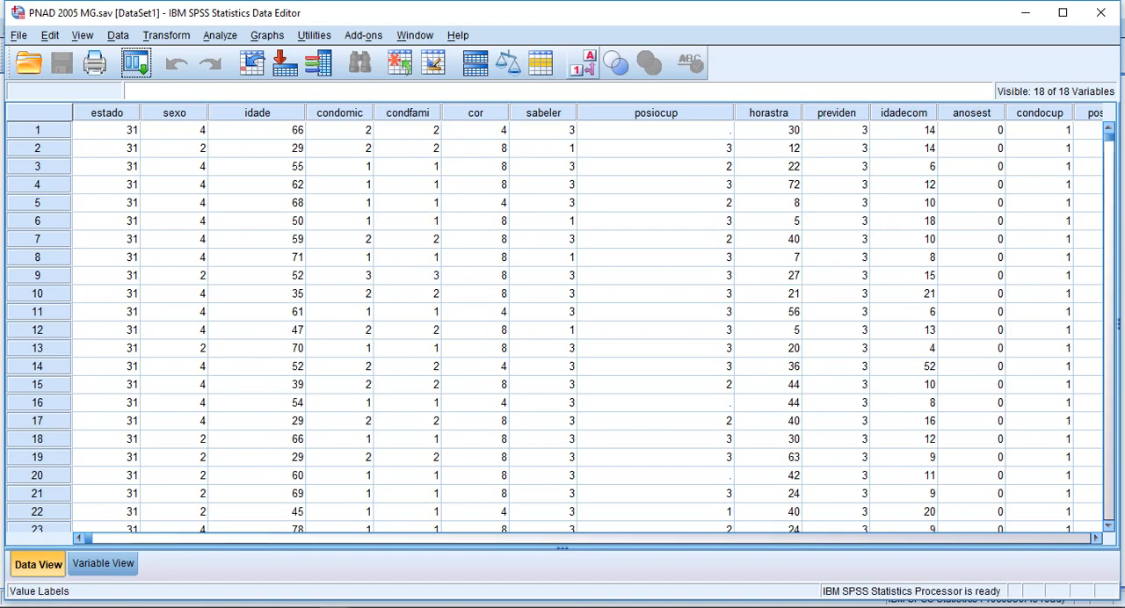
pyautogui.click(581, 63)
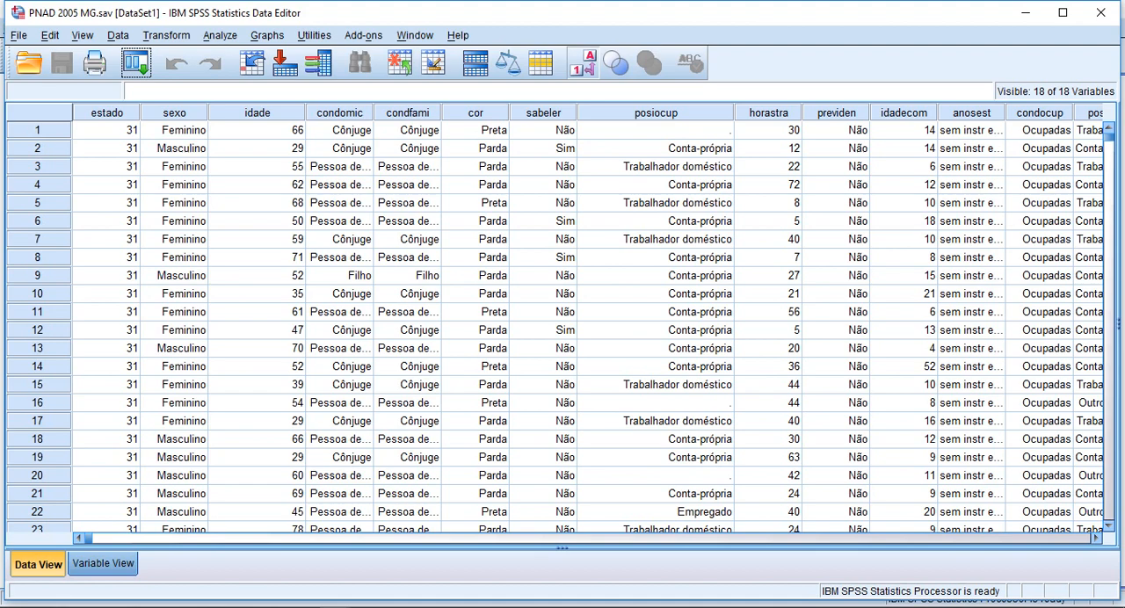
# Step: Widen the Label column in the variable definitions to fit the long descriptions and check the value labels defined for sexo
pyautogui.click(103, 563)
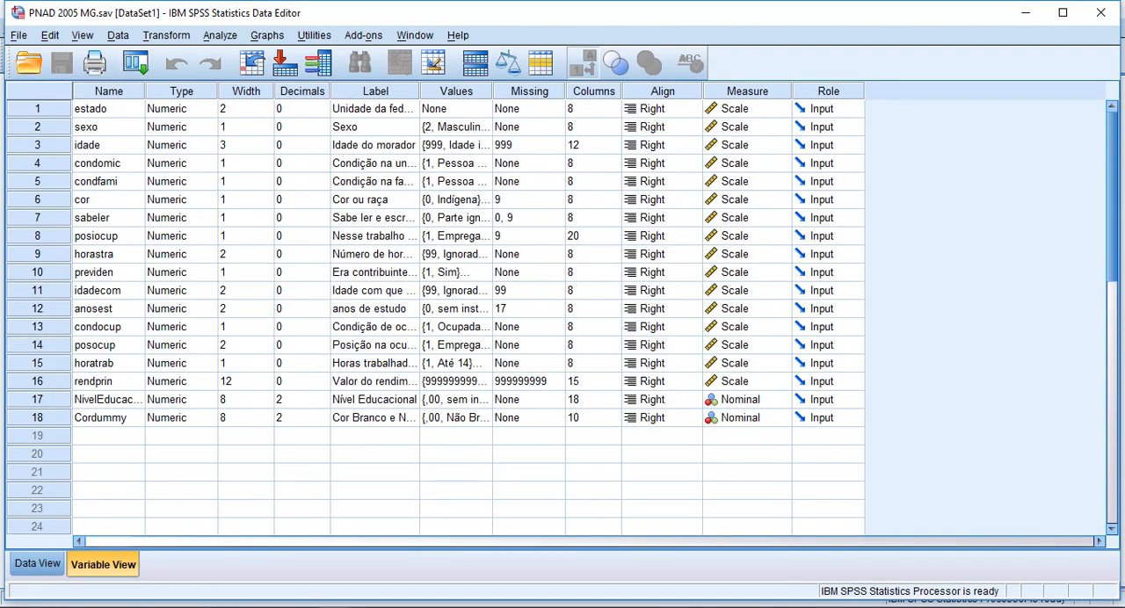
pyautogui.moveTo(419, 91); pyautogui.dragTo(774, 91)
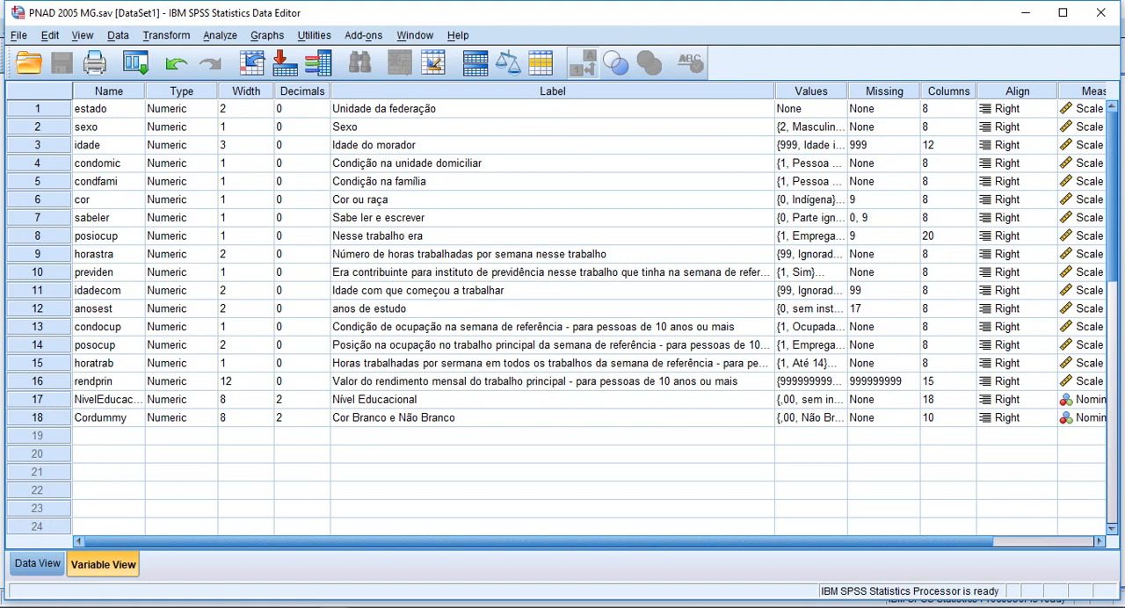
pyautogui.click(836, 128)
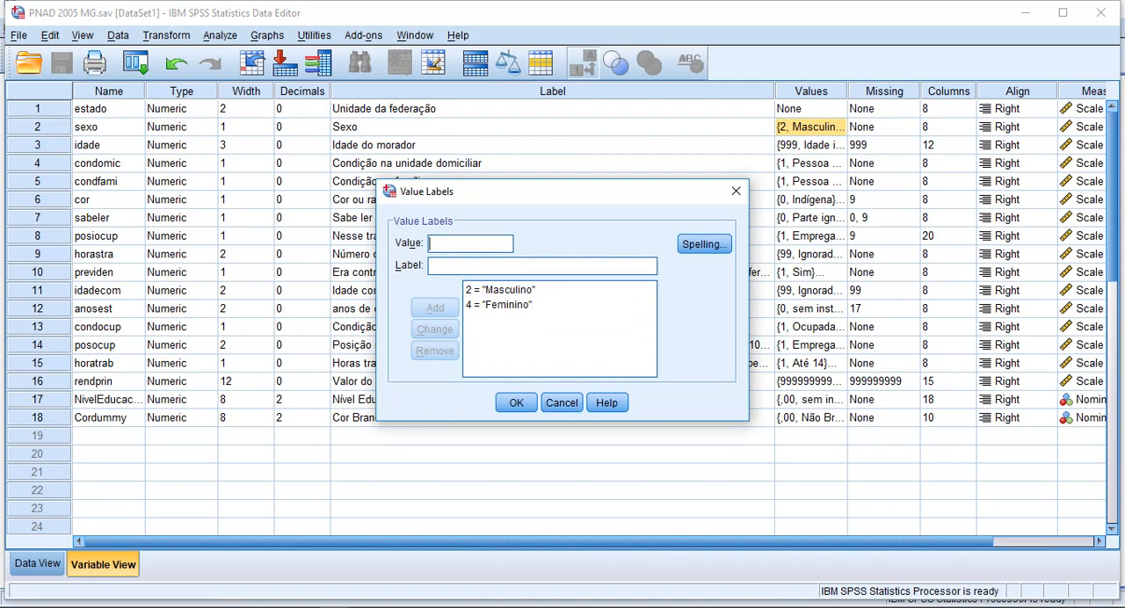
pyautogui.click(500, 290)
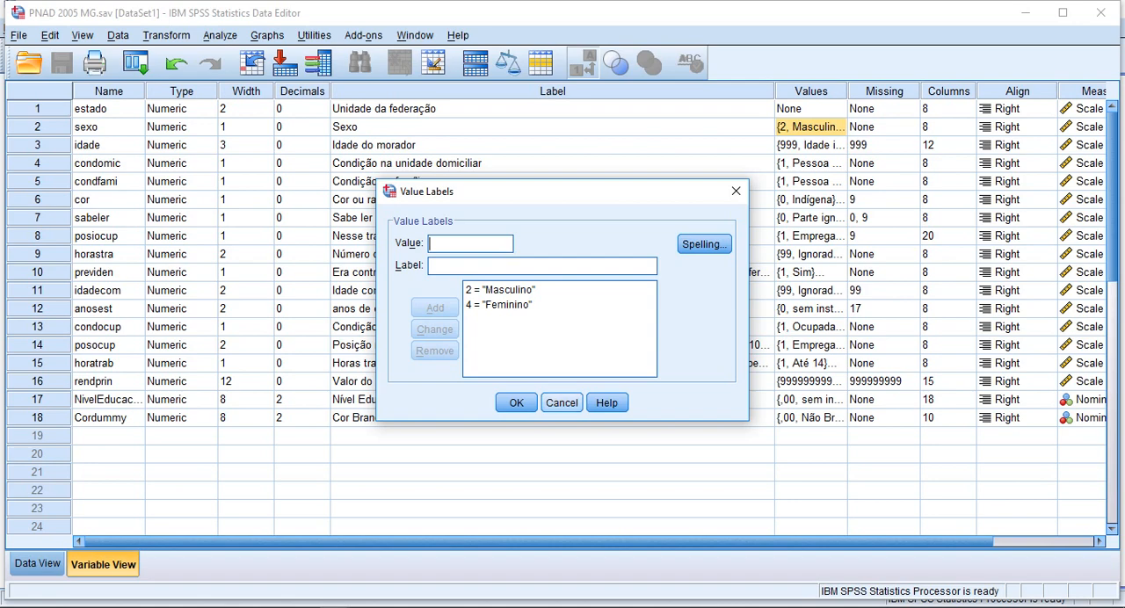
pyautogui.press('Return')
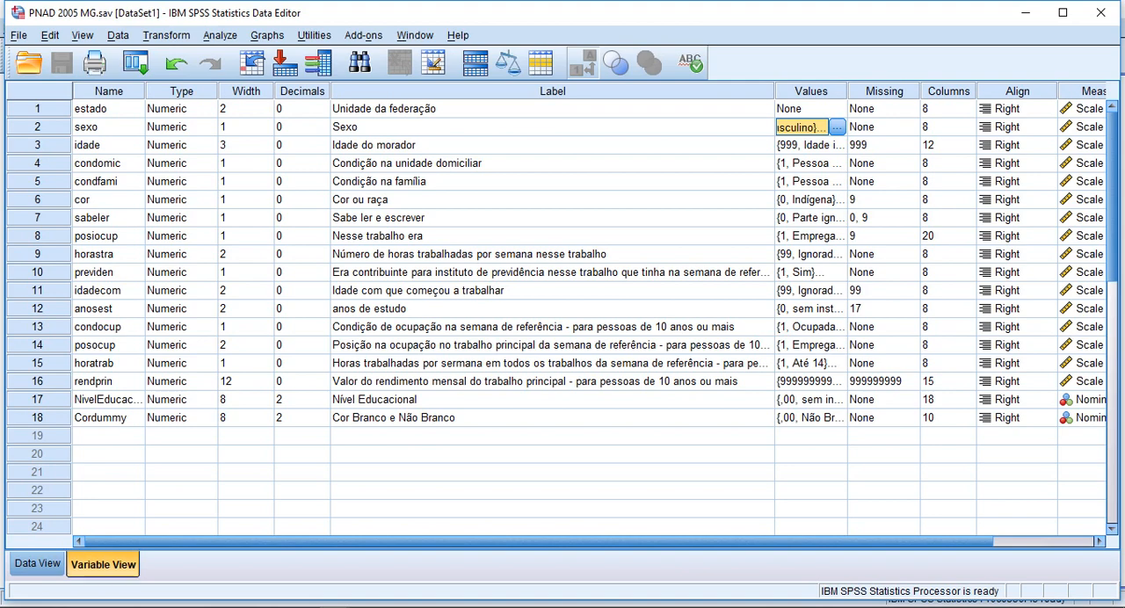
# Step: Set up a Frequencies analysis from the data with the variables Sexo and Idade do morador
pyautogui.click(37, 563)
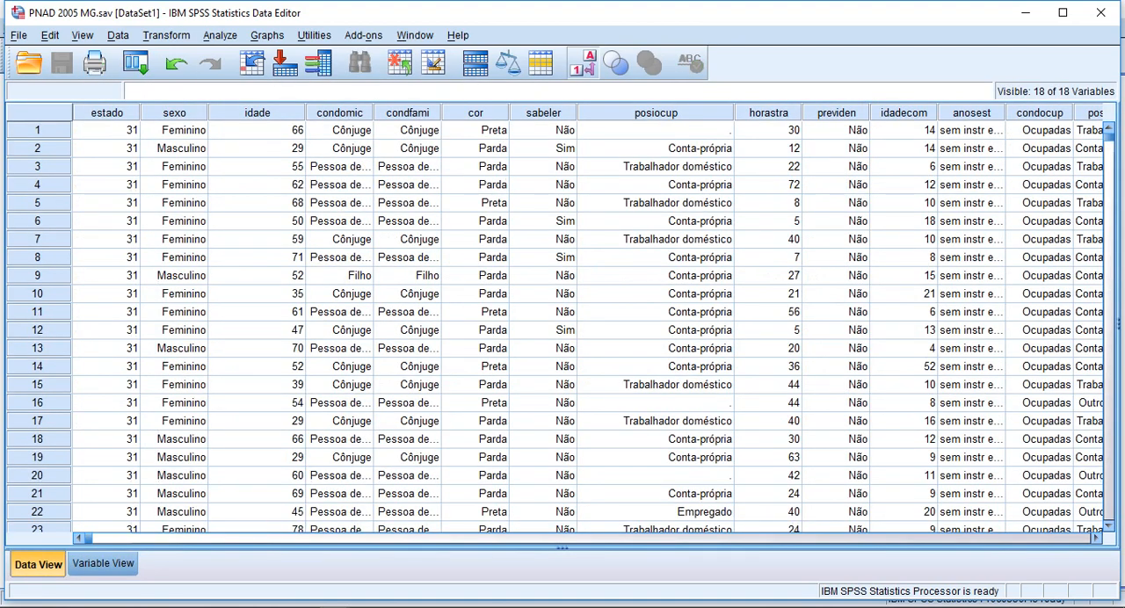
pyautogui.click(220, 36)
pyautogui.moveTo(272, 77)
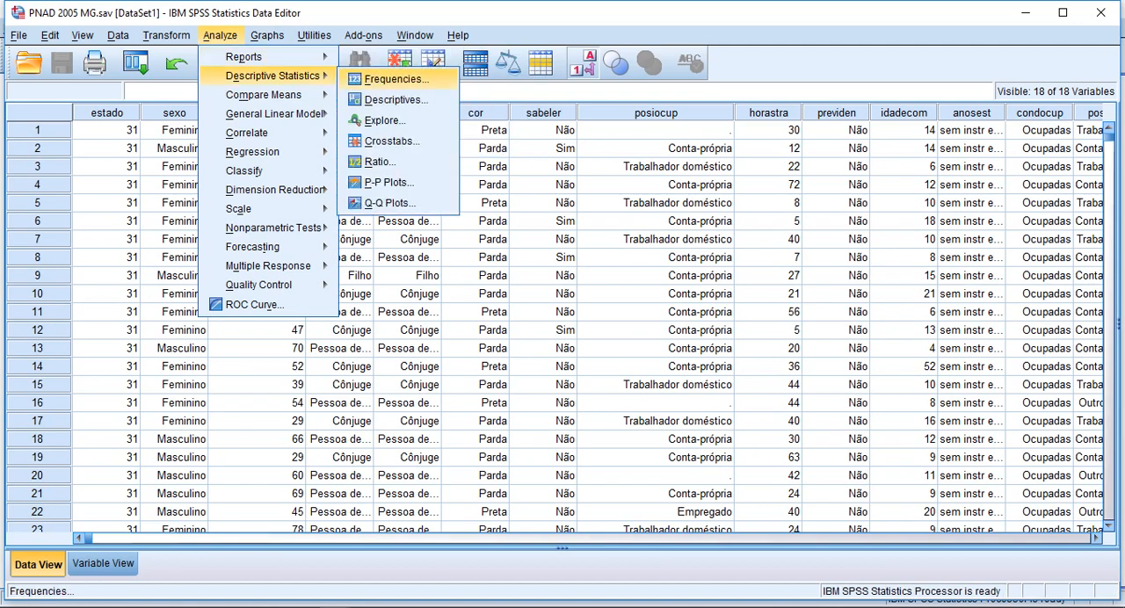
pyautogui.click(396, 80)
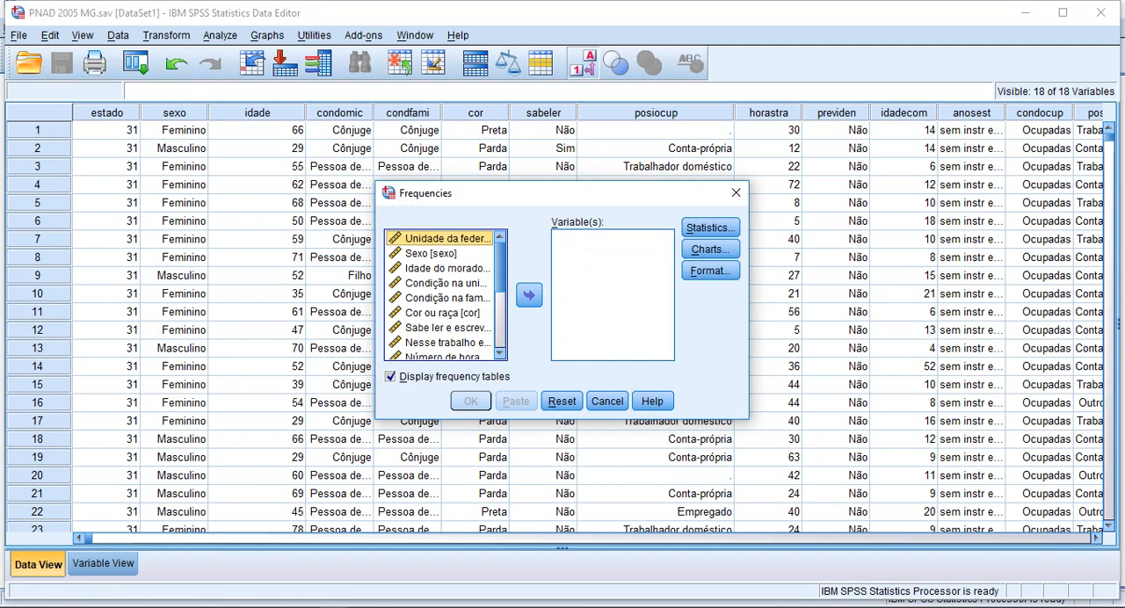
pyautogui.click(431, 254)
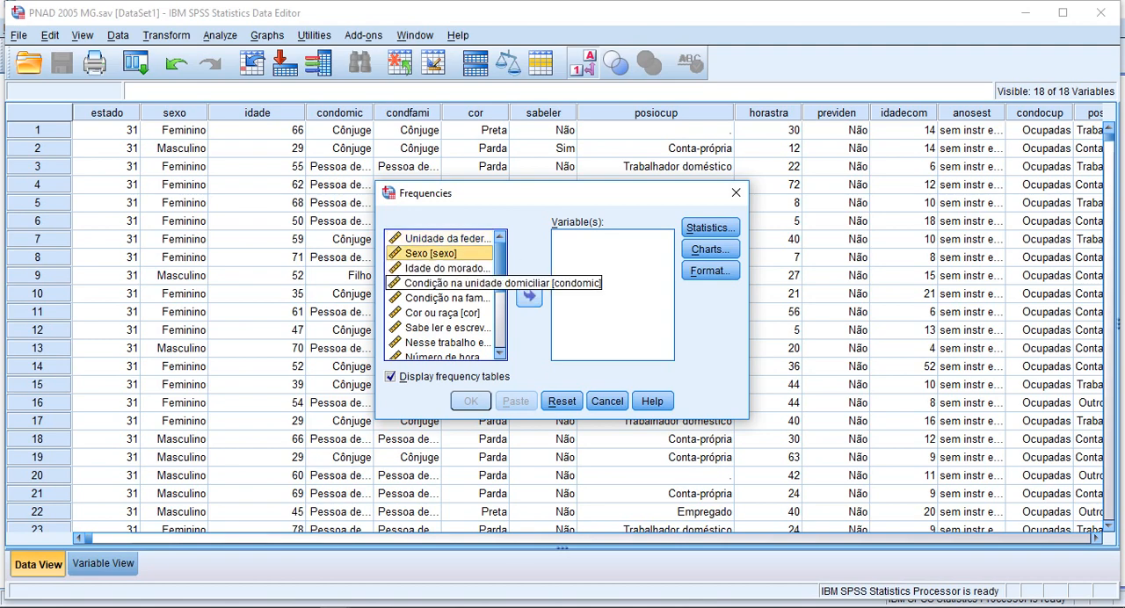
pyautogui.click(529, 296)
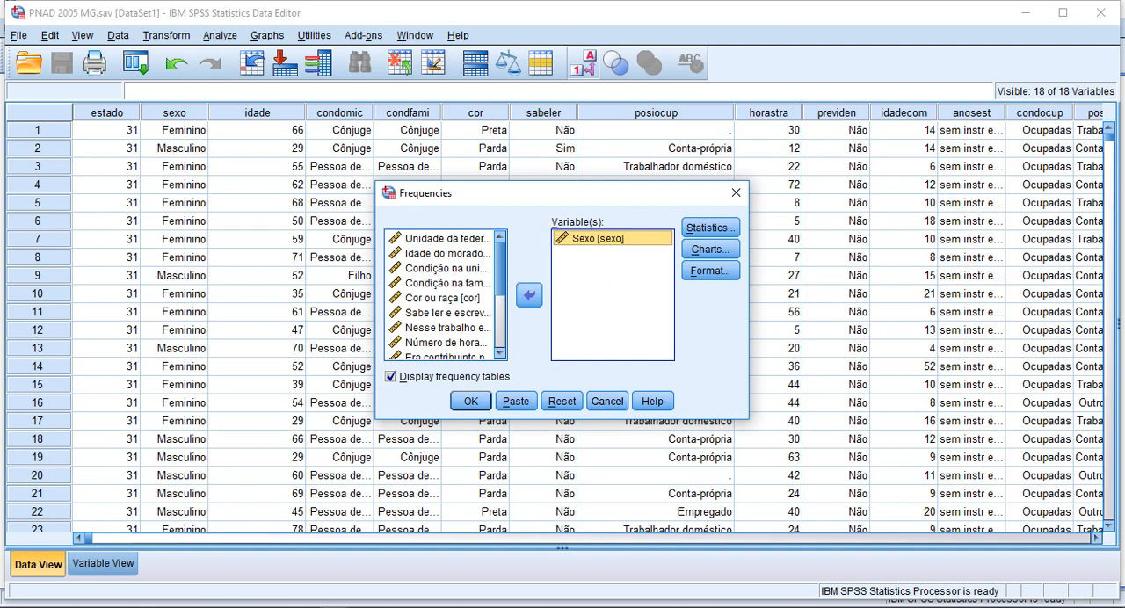
pyautogui.click(447, 253)
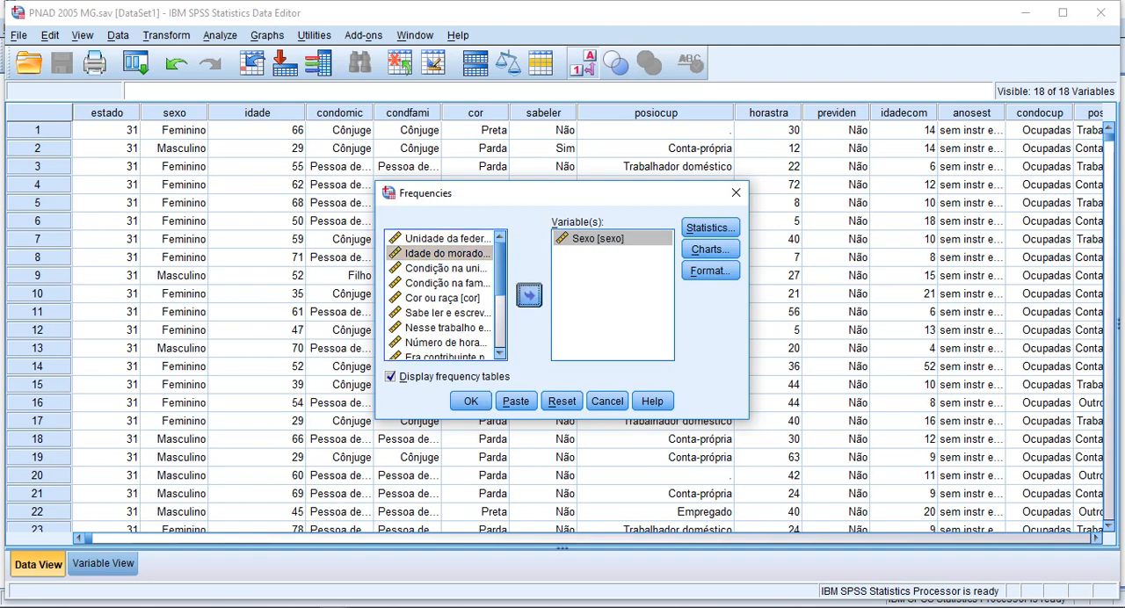
pyautogui.click(528, 295)
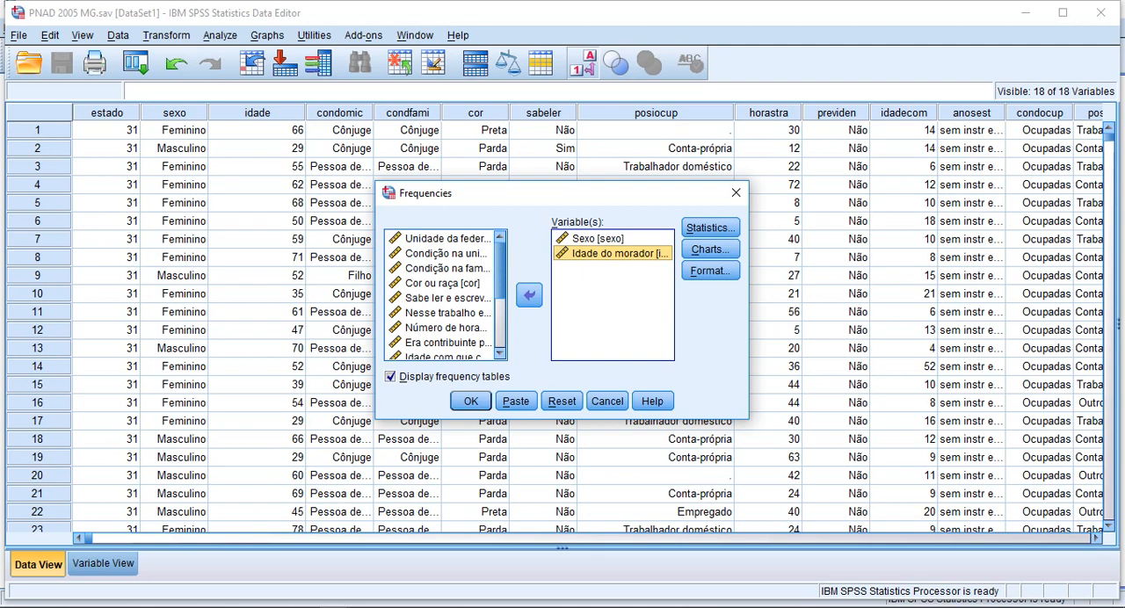
# Step: Include mean, median, mode, standard deviation, variance, range, minimum and maximum in the Frequencies statistics
pyautogui.click(710, 228)
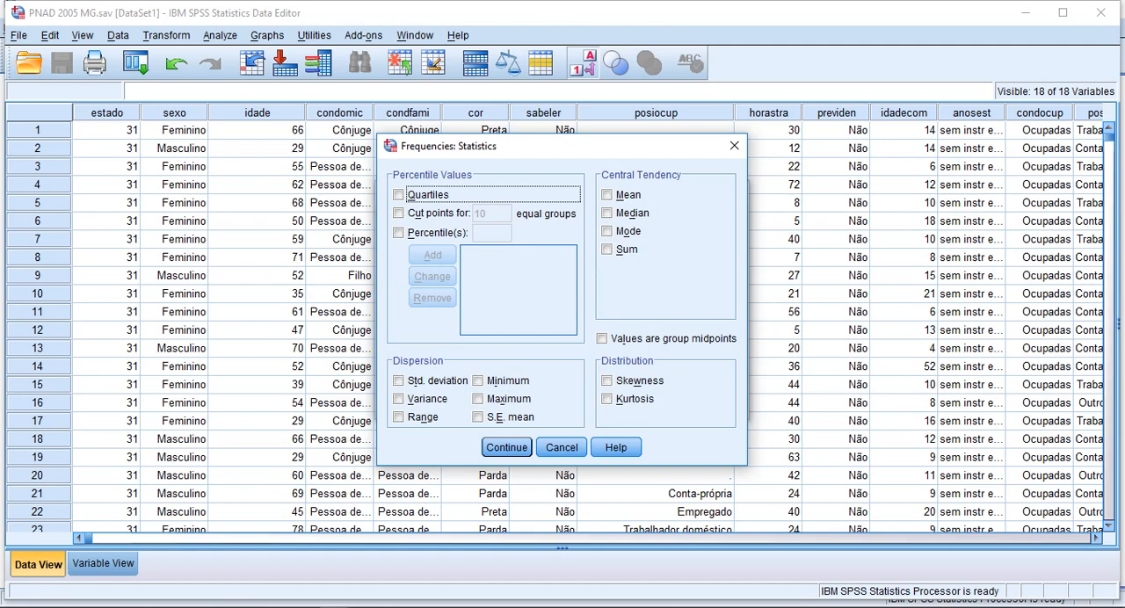
pyautogui.click(607, 195)
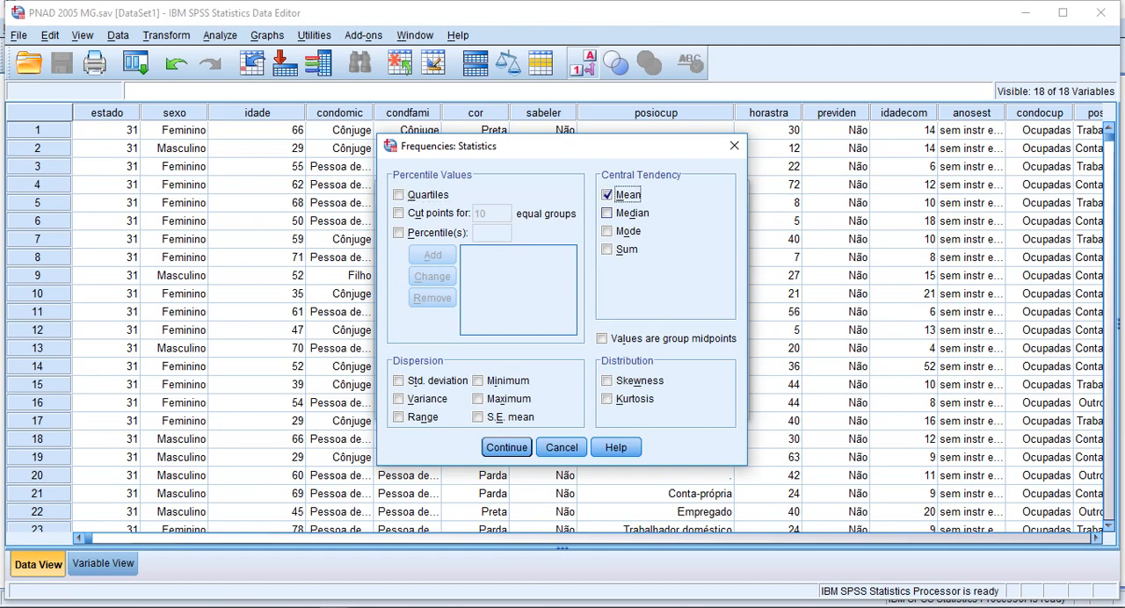
pyautogui.click(607, 213)
pyautogui.click(607, 231)
pyautogui.click(398, 380)
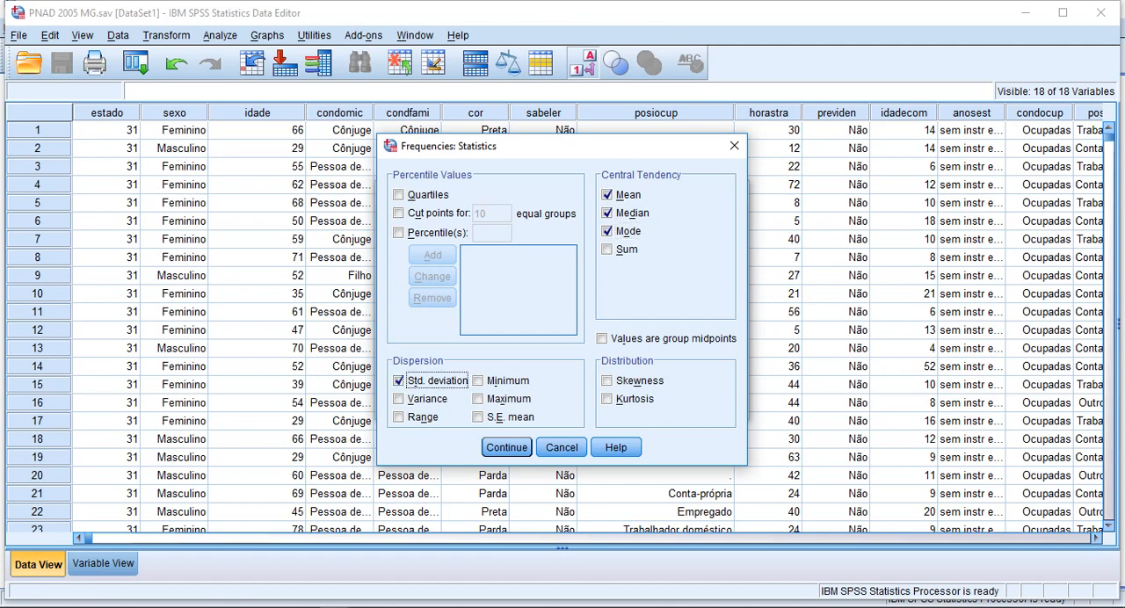
pyautogui.click(398, 399)
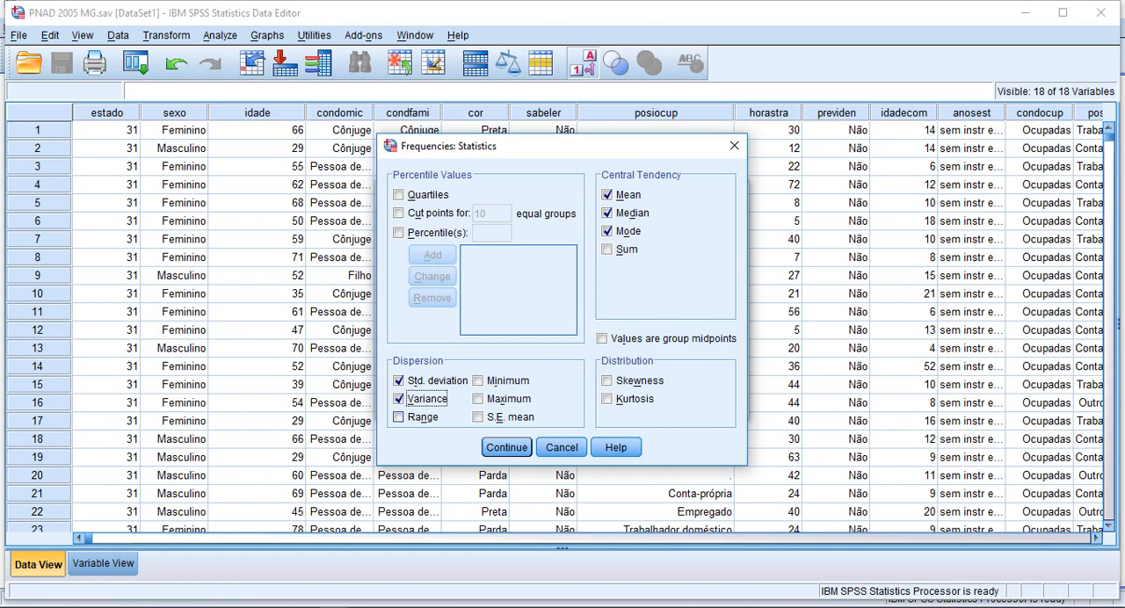
pyautogui.click(398, 418)
pyautogui.click(477, 381)
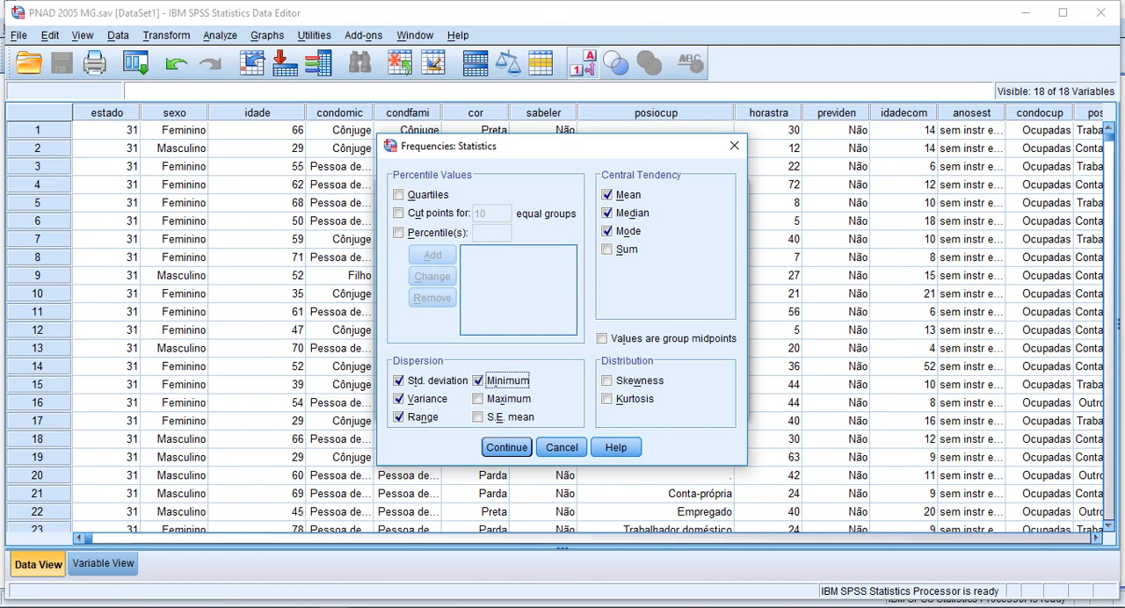
pyautogui.click(477, 399)
pyautogui.press('Return')
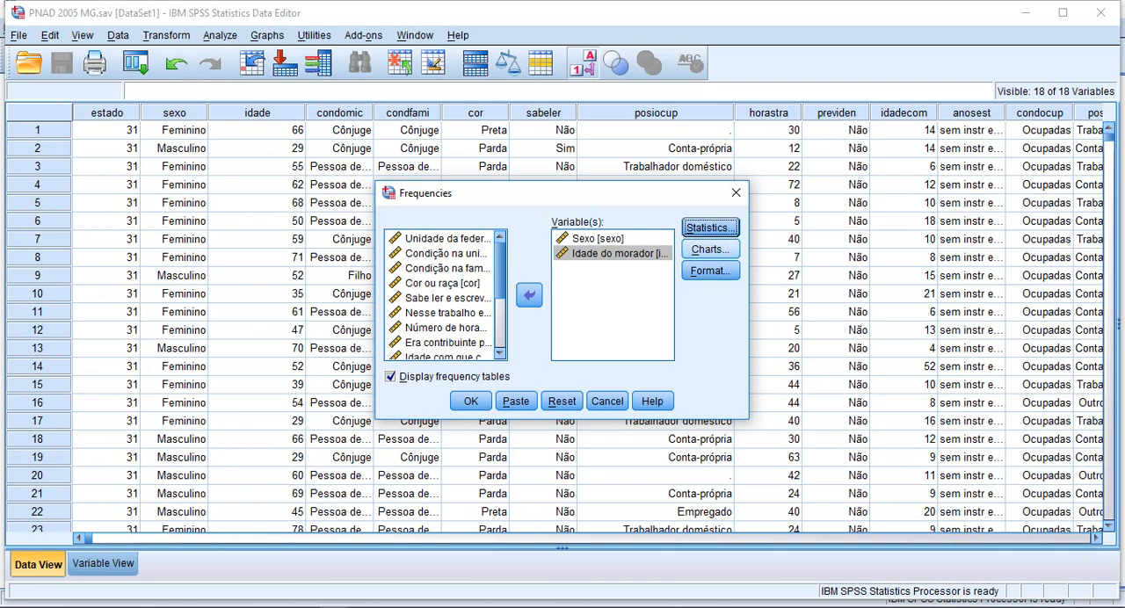
# Step: Add pie charts showing percentages to the Frequencies analysis and run it
pyautogui.click(710, 249)
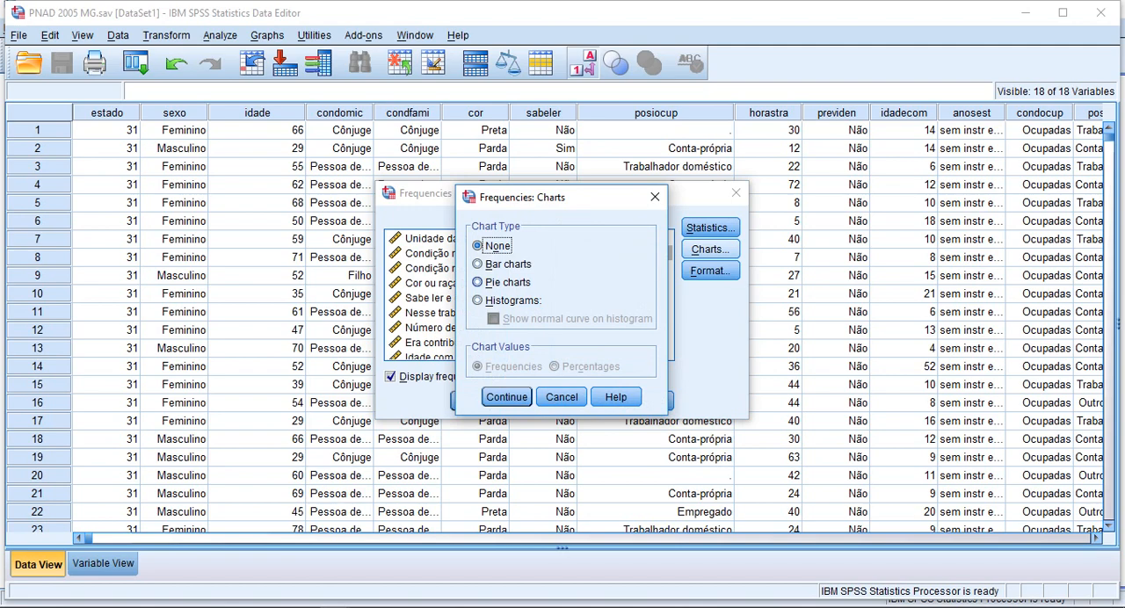
pyautogui.click(503, 282)
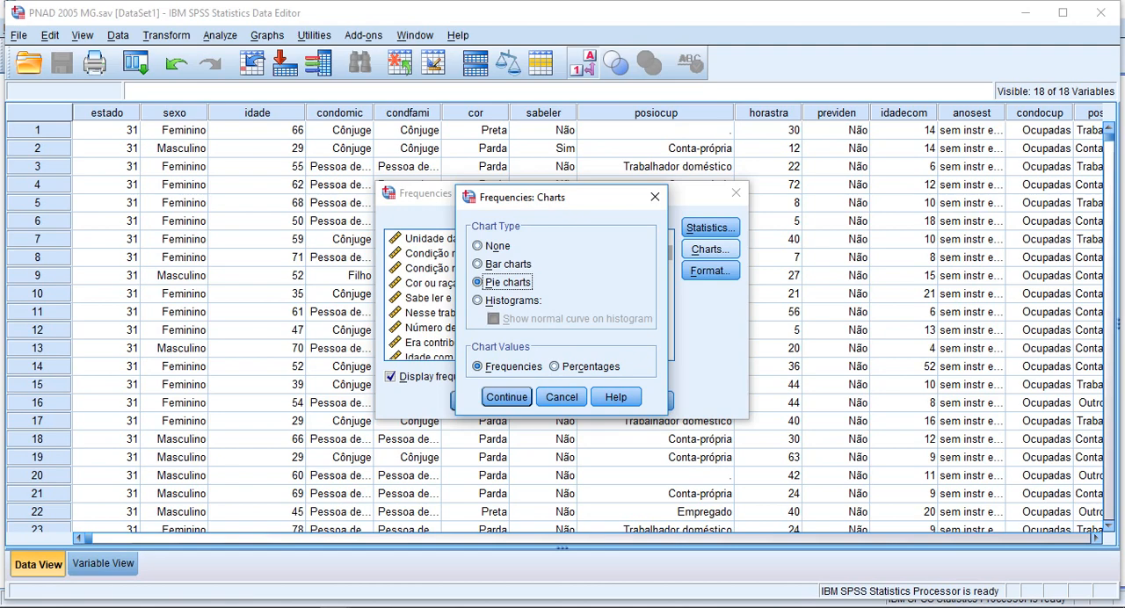
pyautogui.click(555, 366)
pyautogui.click(506, 397)
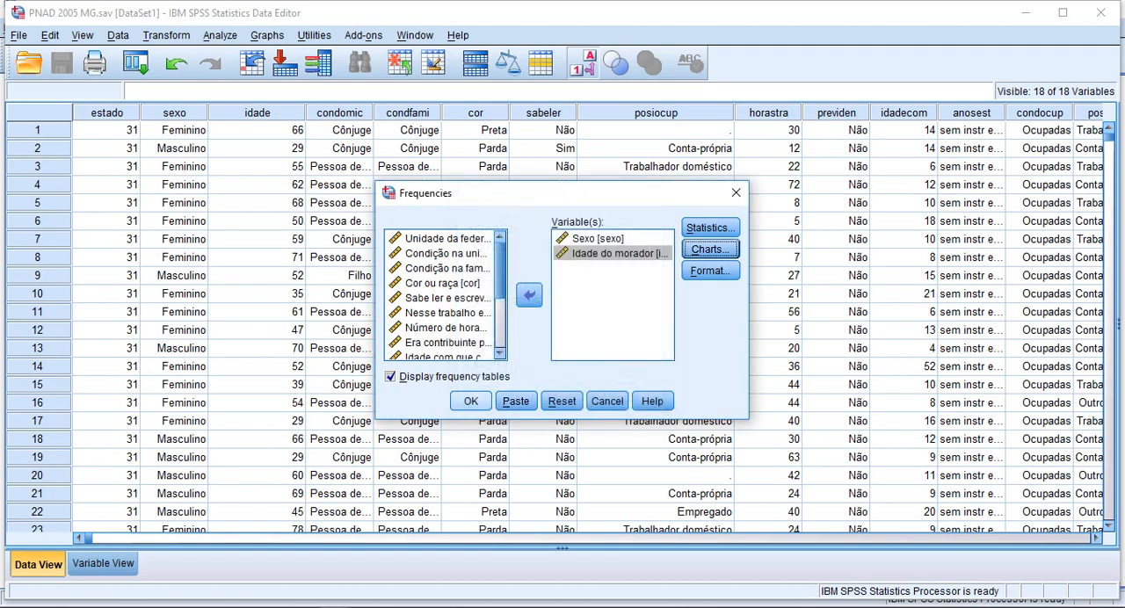
pyautogui.click(471, 401)
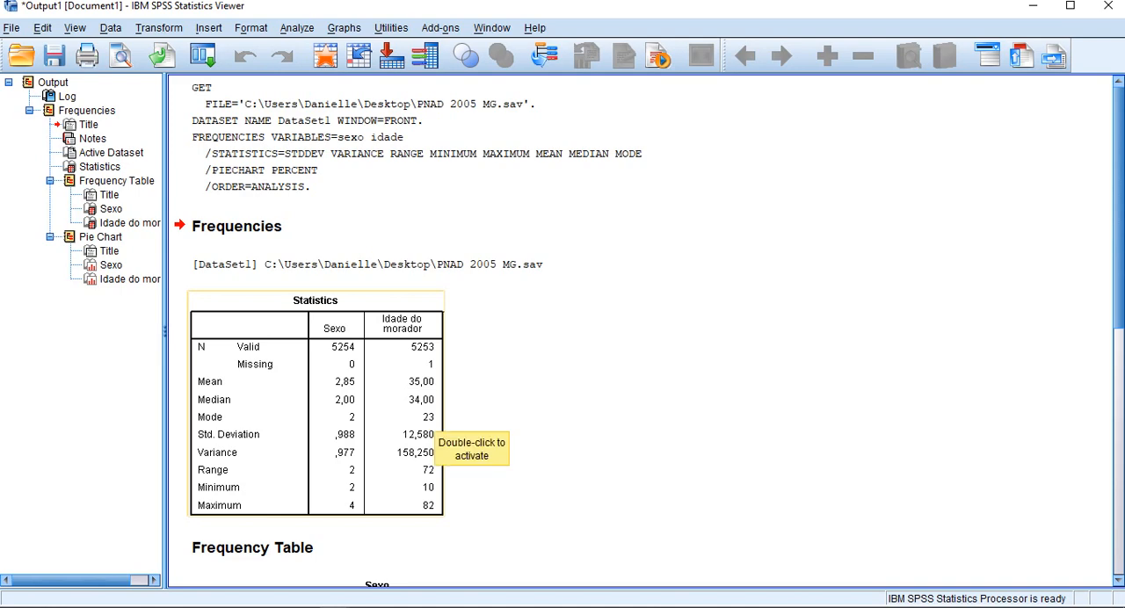
# Step: Examine the Statistics table and the frequency tables for Sexo and Idade do morador in the output
pyautogui.scroll(-3, 435, 435)
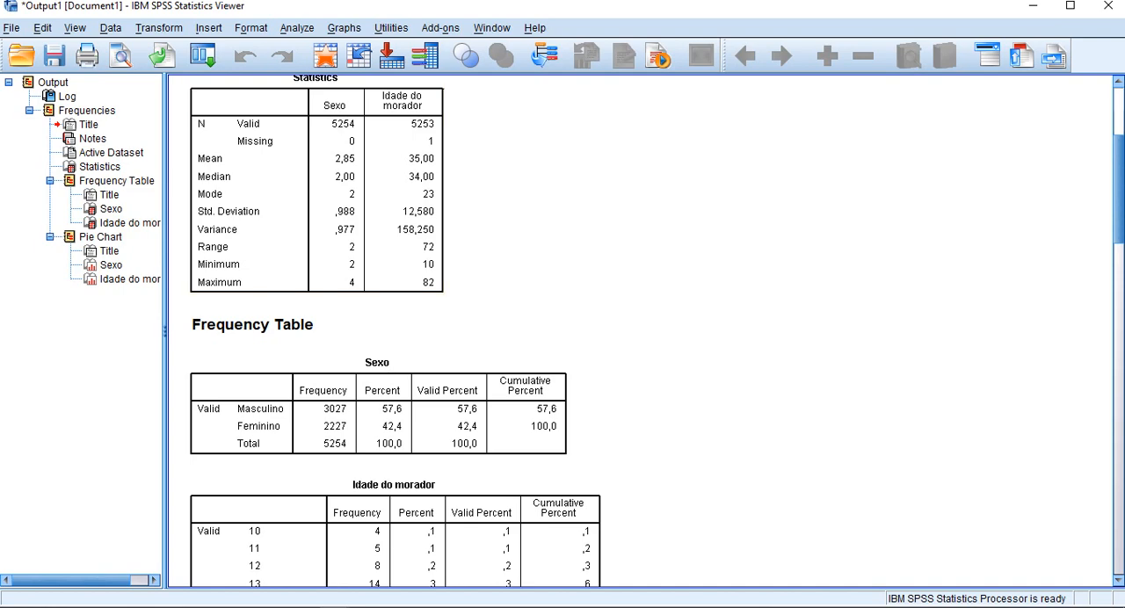
pyautogui.scroll(-3, 640, 334)
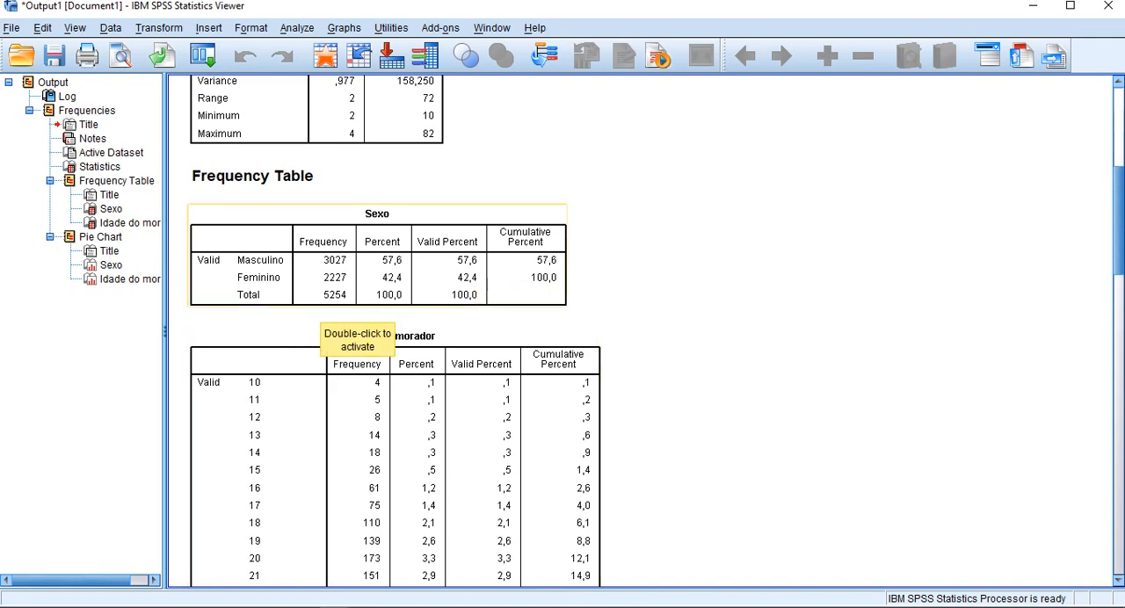
pyautogui.scroll(-3, 567, 303)
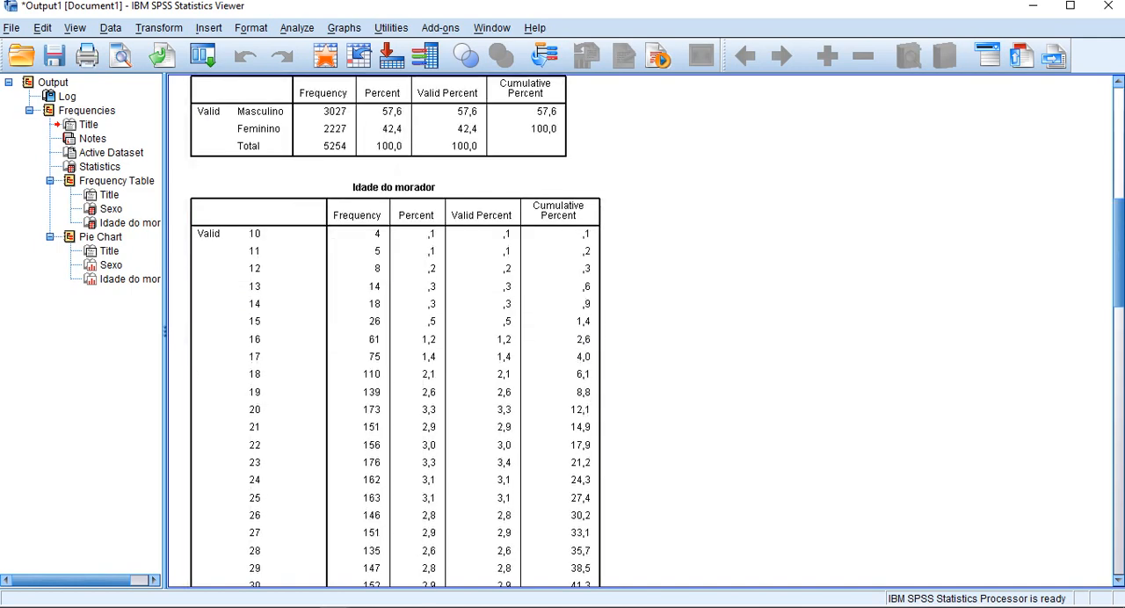
pyautogui.scroll(-3, 562, 331)
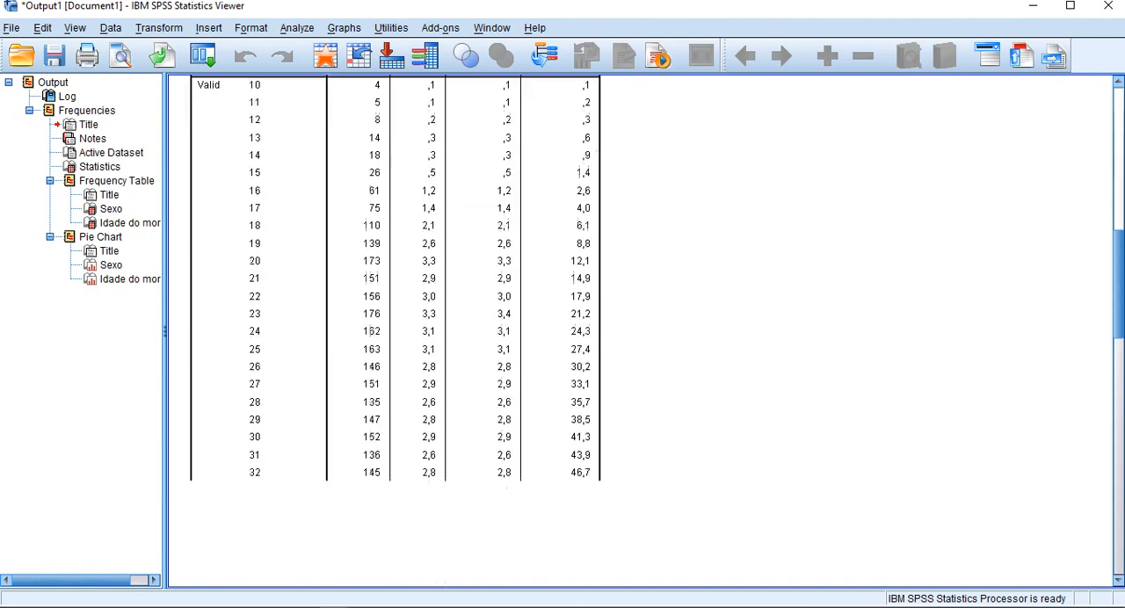
pyautogui.scroll(-2, 562, 330)
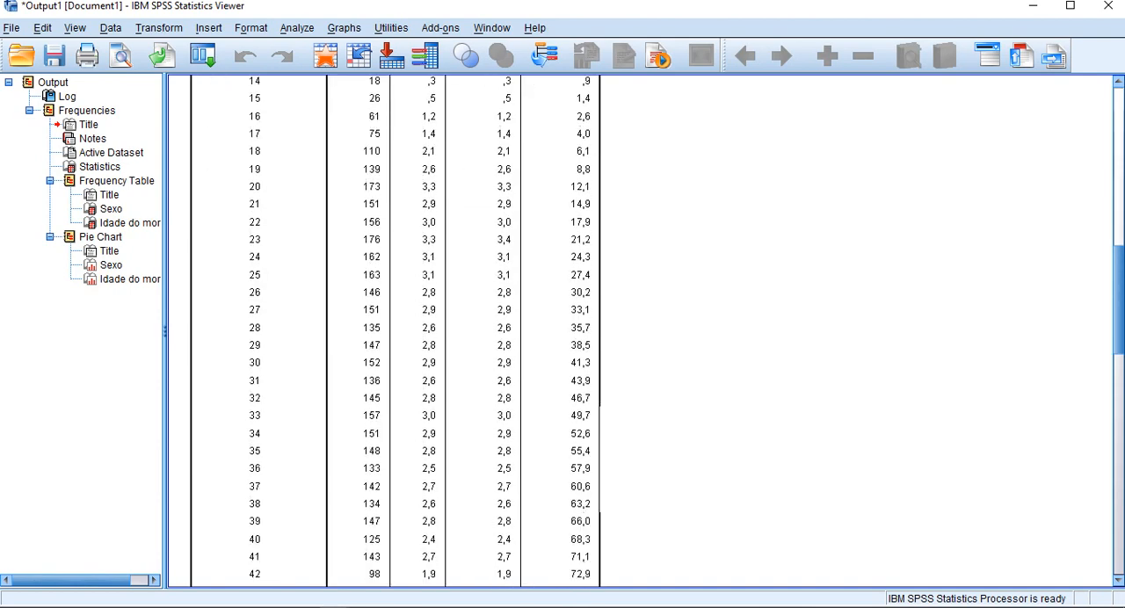
pyautogui.scroll(-2, 562, 331)
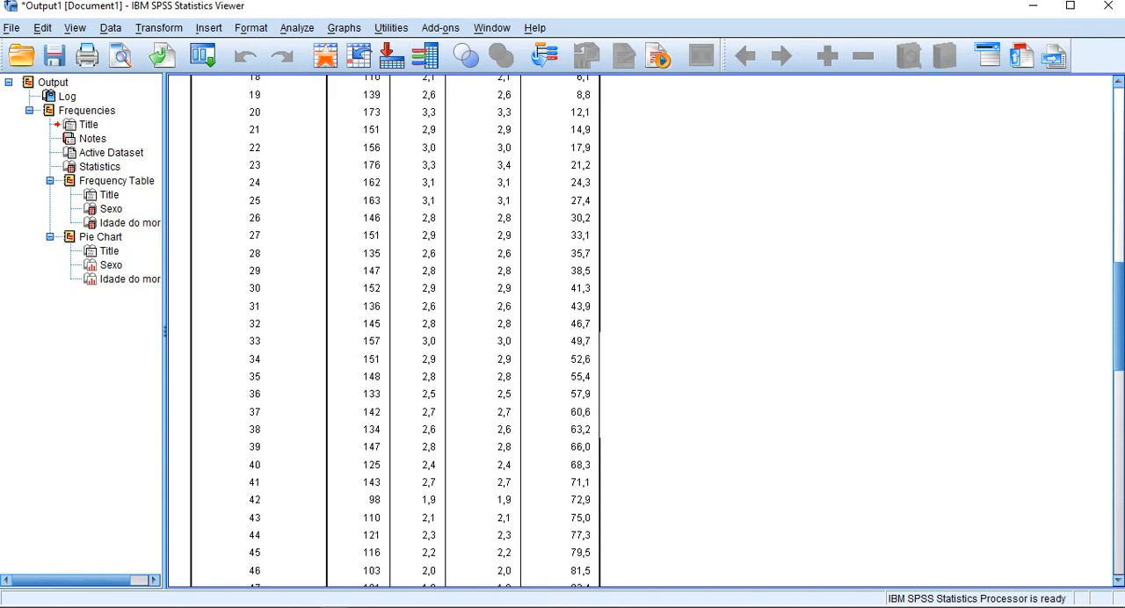
pyautogui.scroll(20, 563, 331)
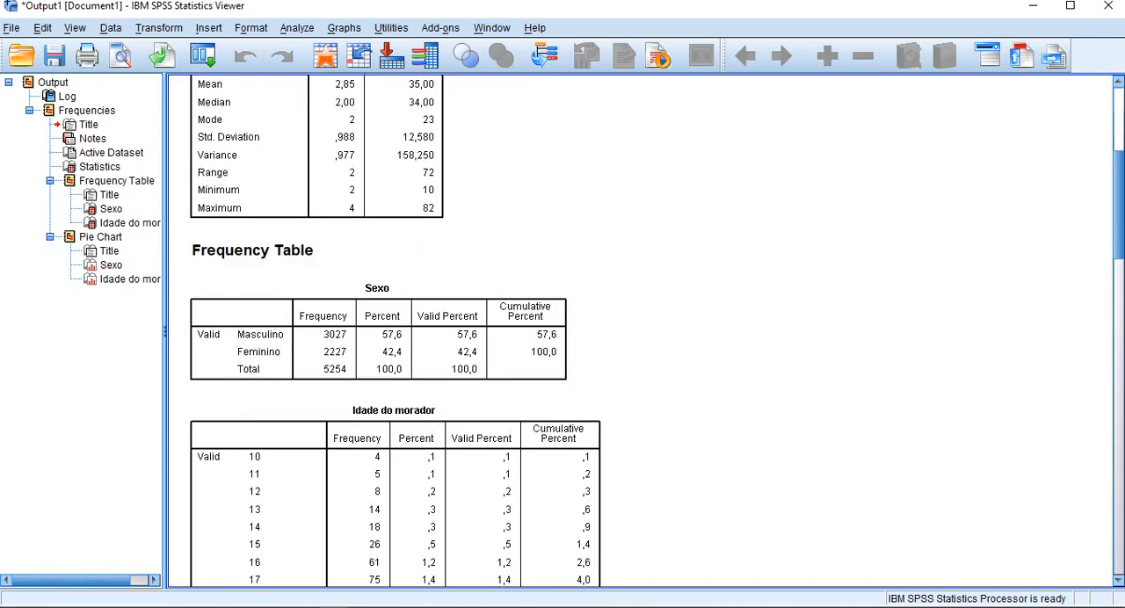
pyautogui.scroll(-7, 562, 330)
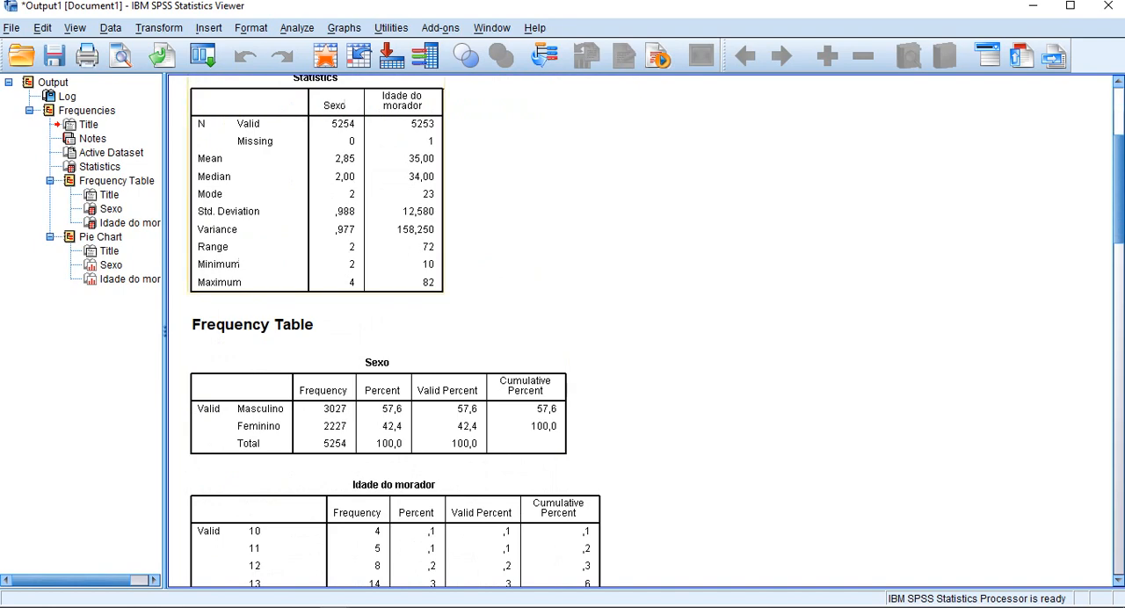
pyautogui.scroll(-5, 562, 330)
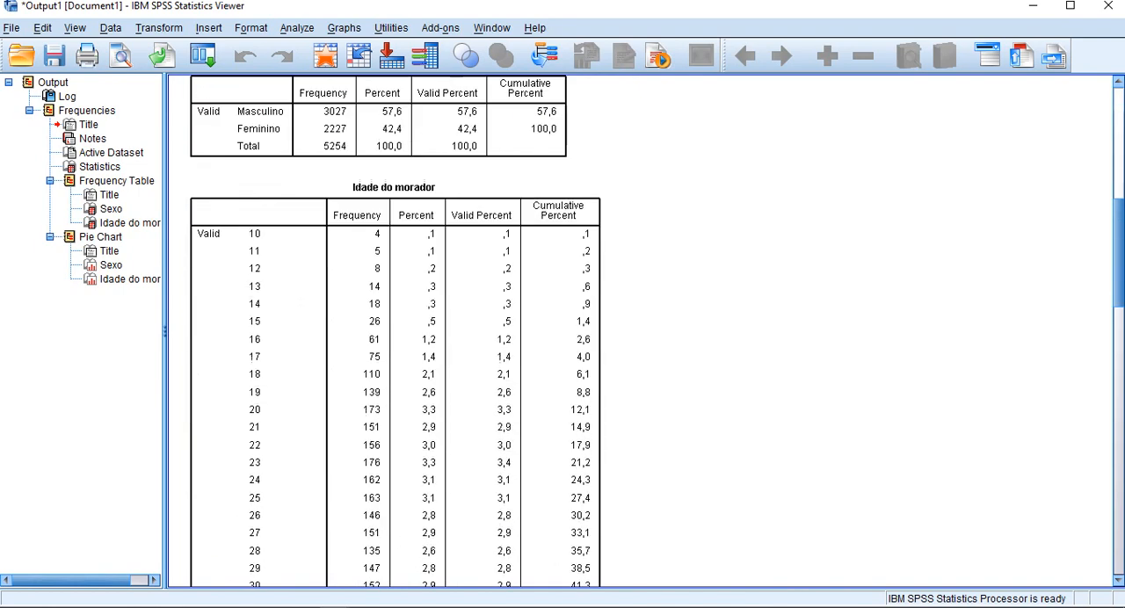
pyautogui.scroll(-18, 563, 330)
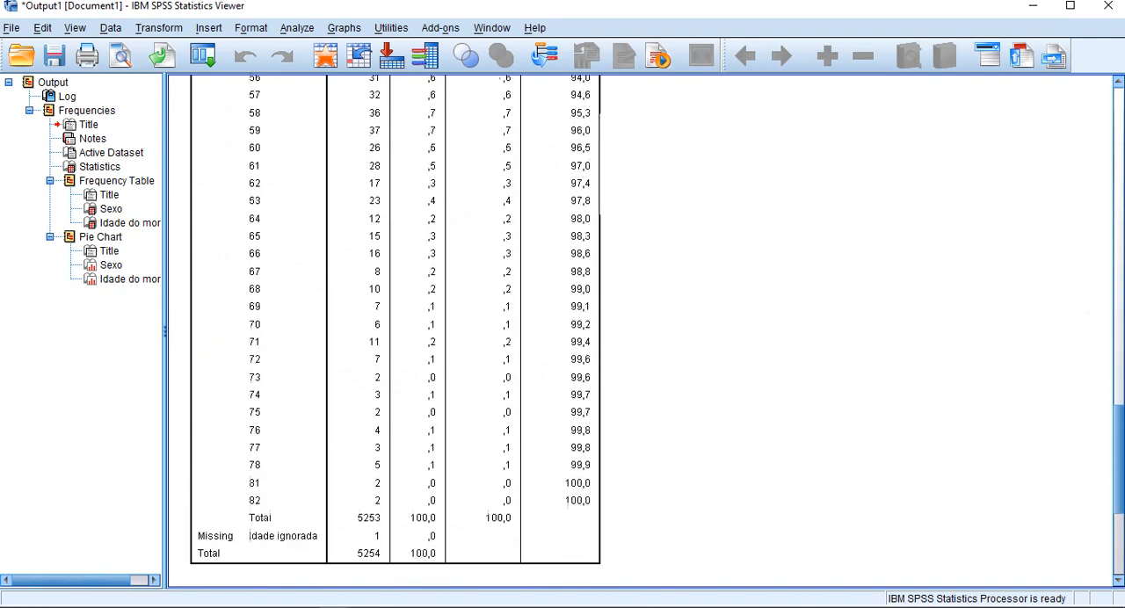
# Step: Examine the pie charts for Sexo and Idade do morador at the end of the output
pyautogui.scroll(-5, 563, 330)
pyautogui.scroll(-2, 562, 331)
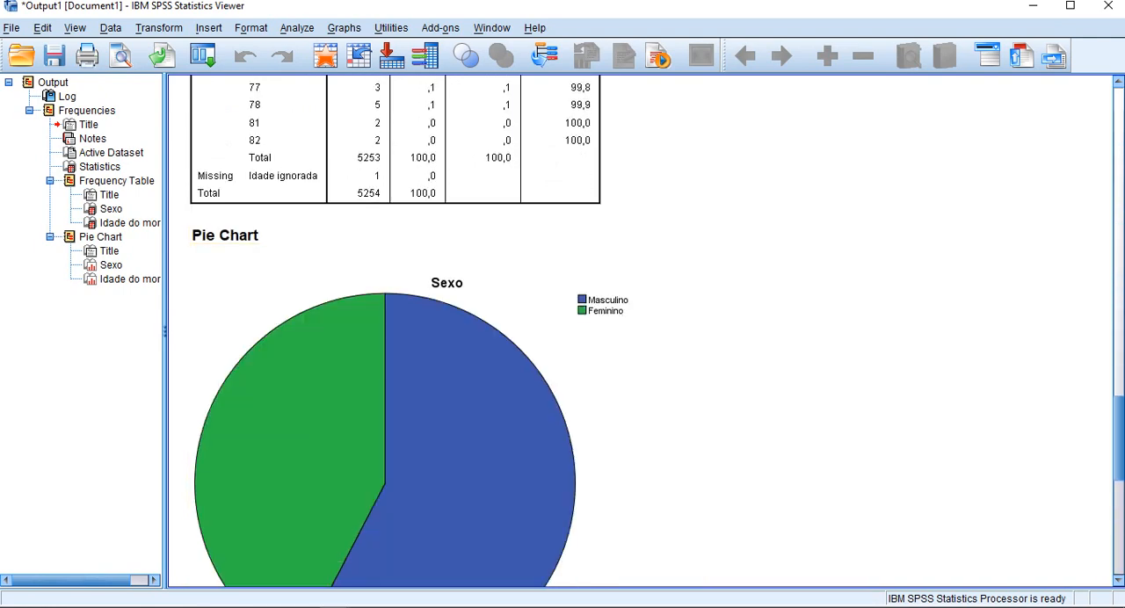
pyautogui.scroll(-2, 563, 330)
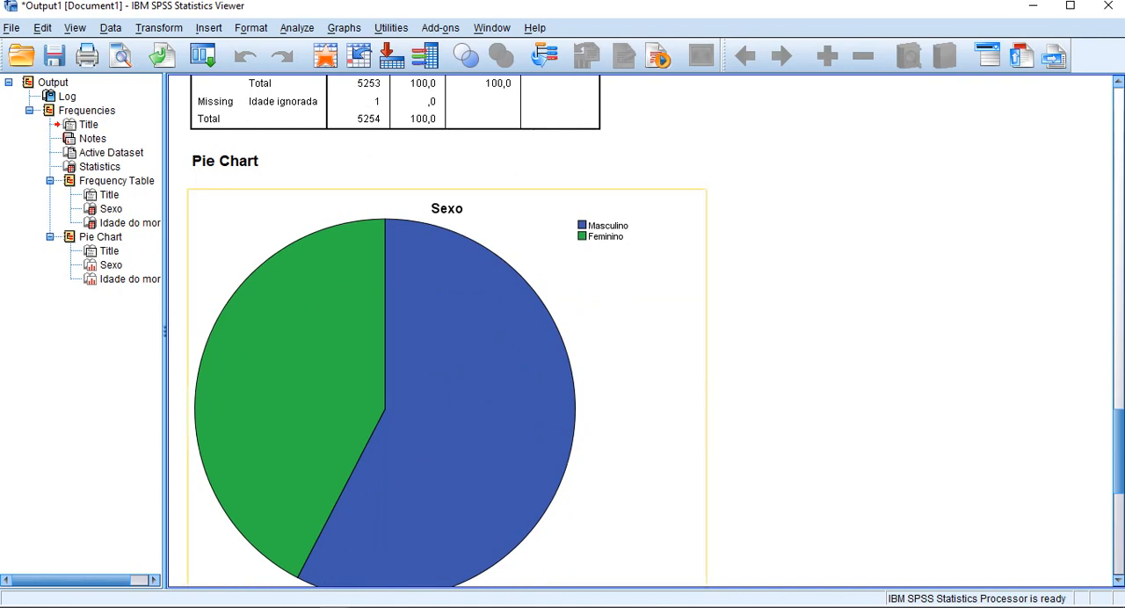
pyautogui.scroll(-8, 640, 331)
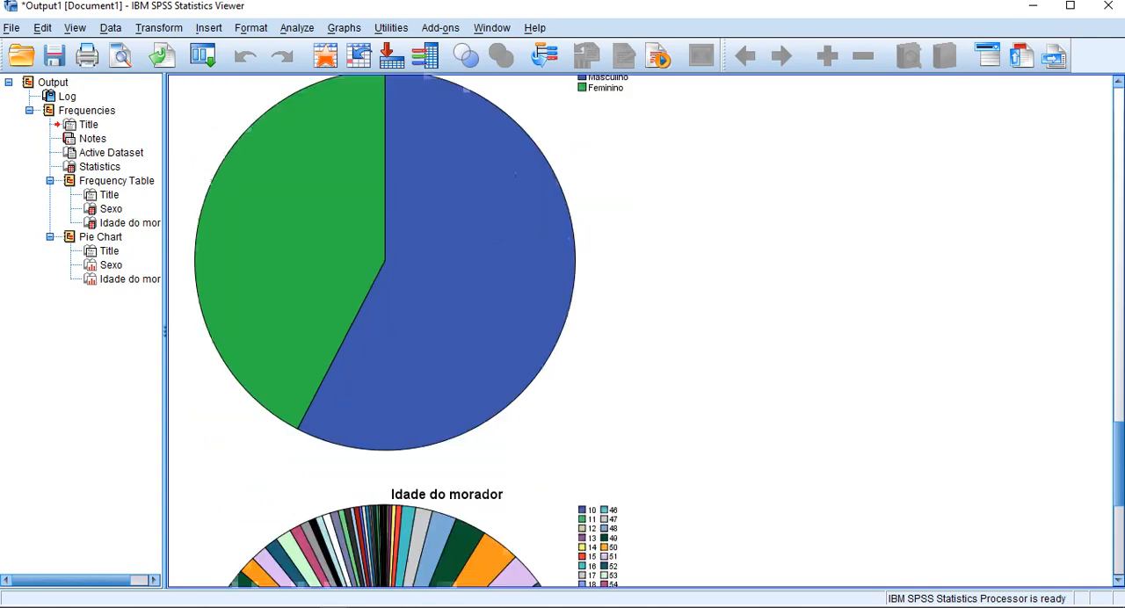
pyautogui.scroll(-2, 640, 330)
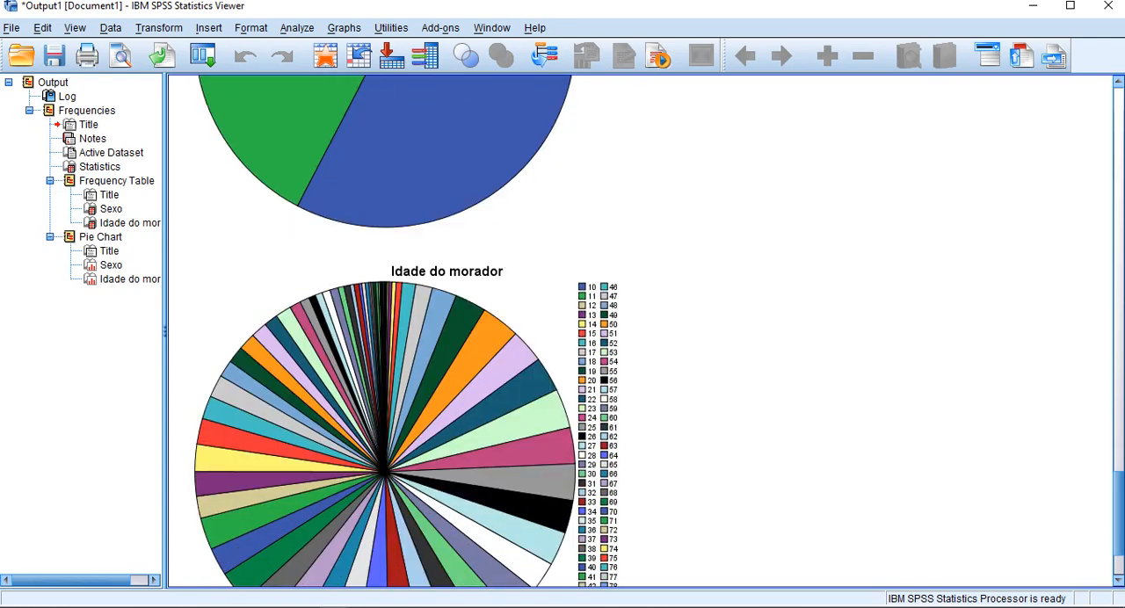
pyautogui.scroll(-2, 639, 330)
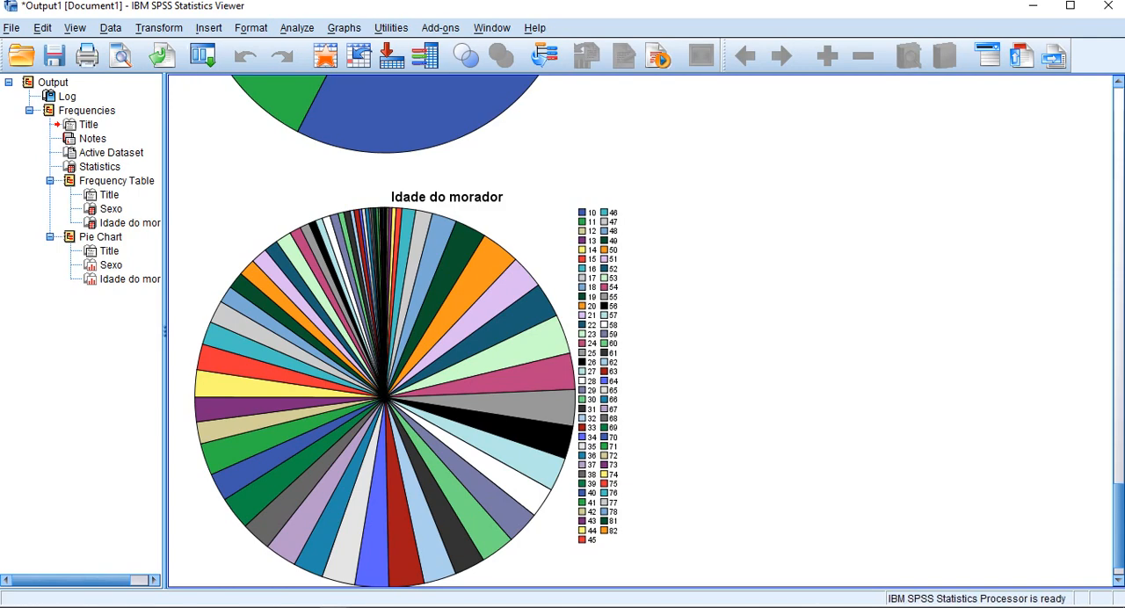
# Step: Rerun the Frequencies analysis with histograms showing the normal curve instead of pie charts, and review both histograms
pyautogui.click(296, 27)
pyautogui.moveTo(348, 67)
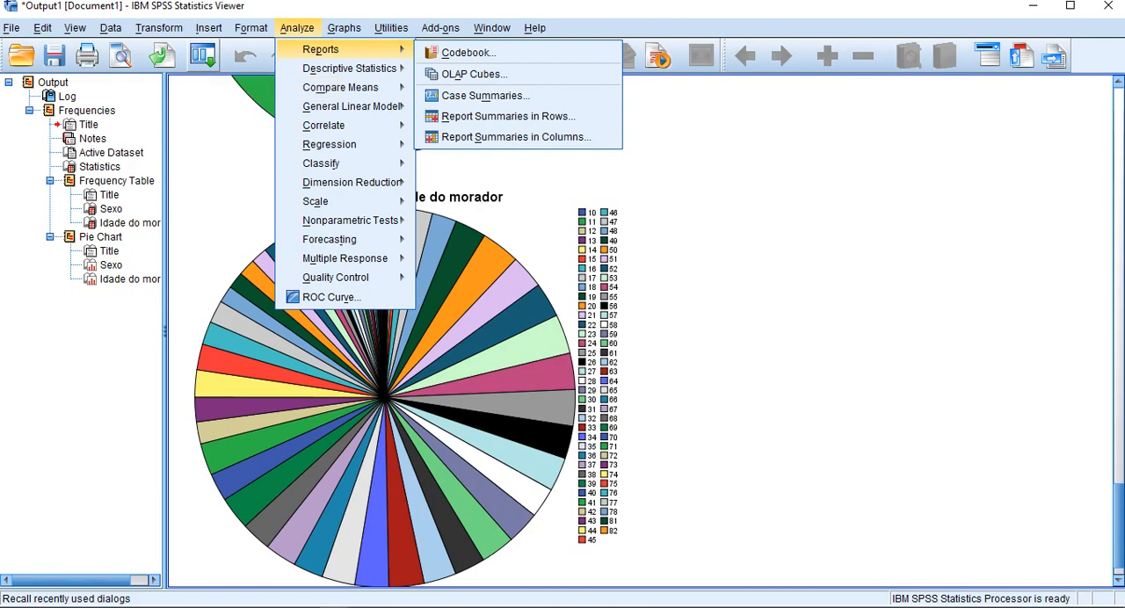
pyautogui.click(203, 55)
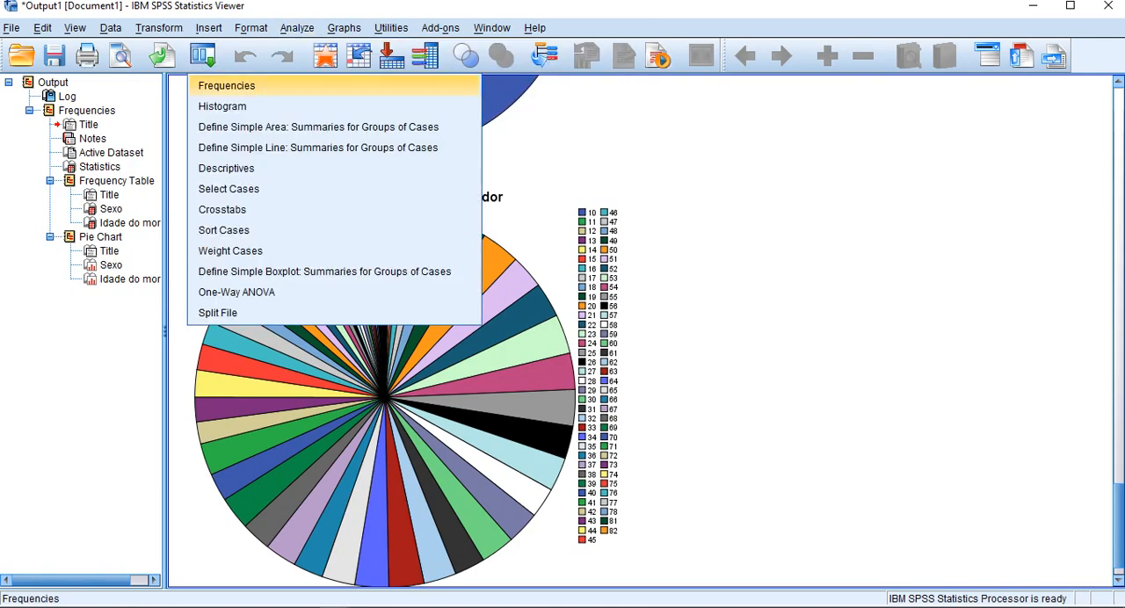
pyautogui.click(227, 86)
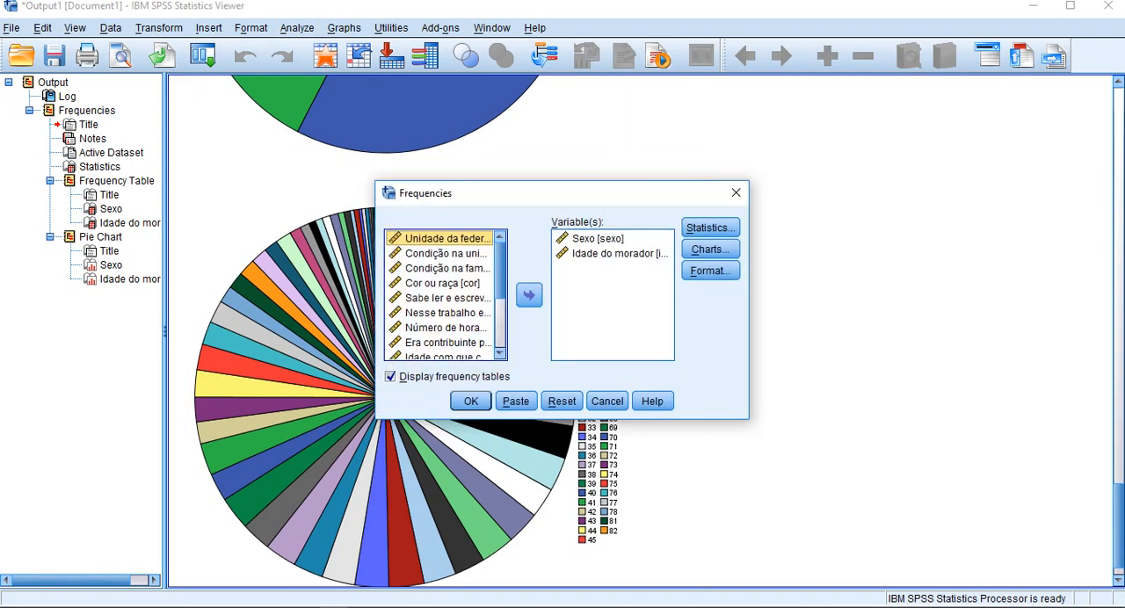
pyautogui.click(710, 250)
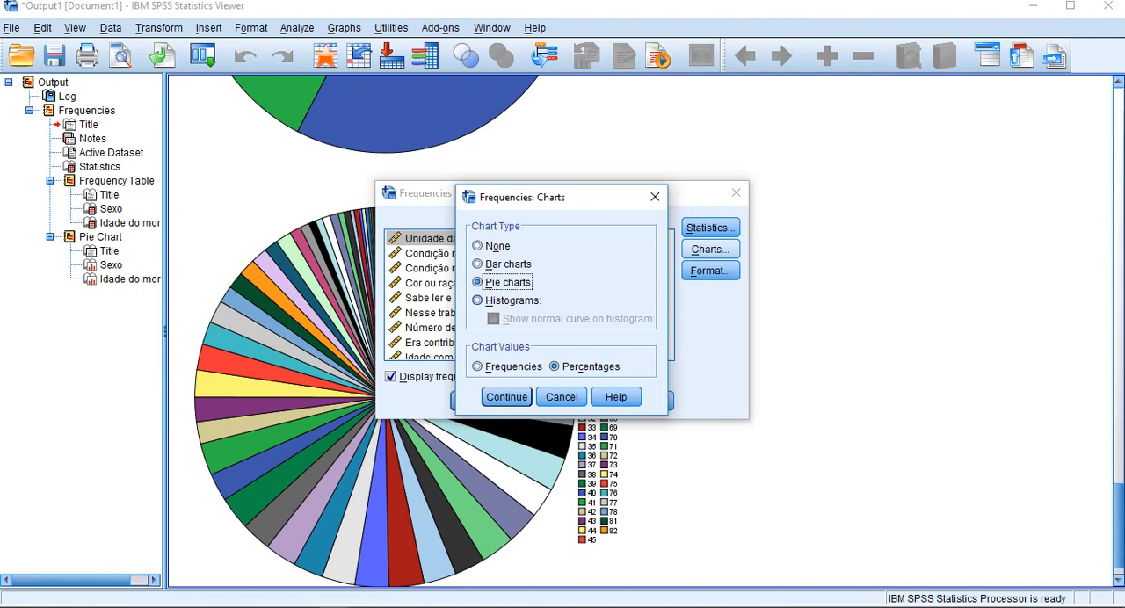
pyautogui.click(478, 300)
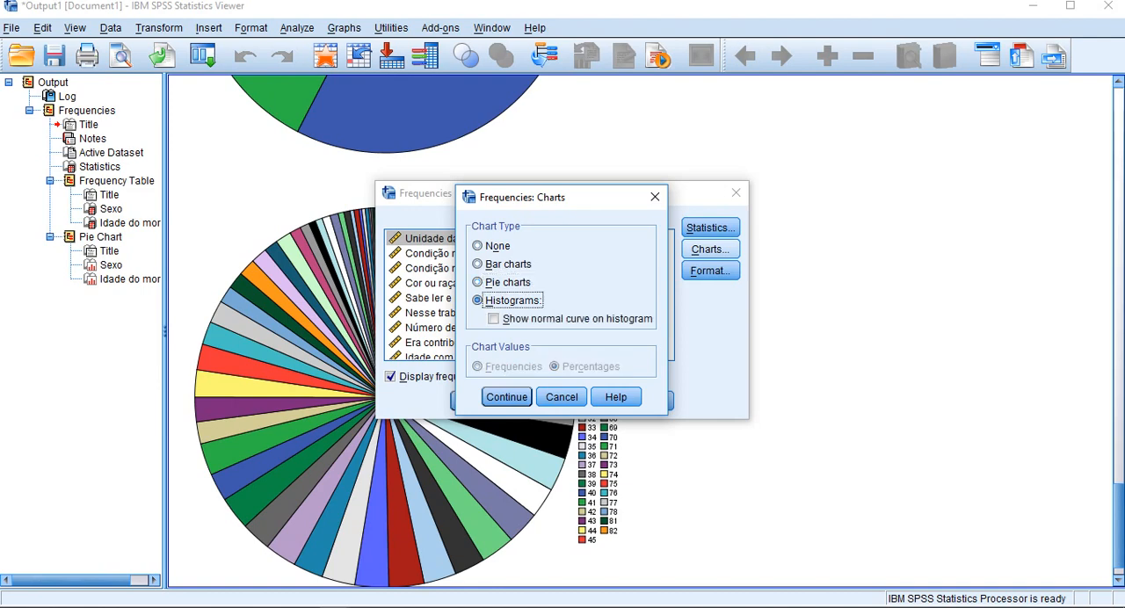
pyautogui.click(493, 319)
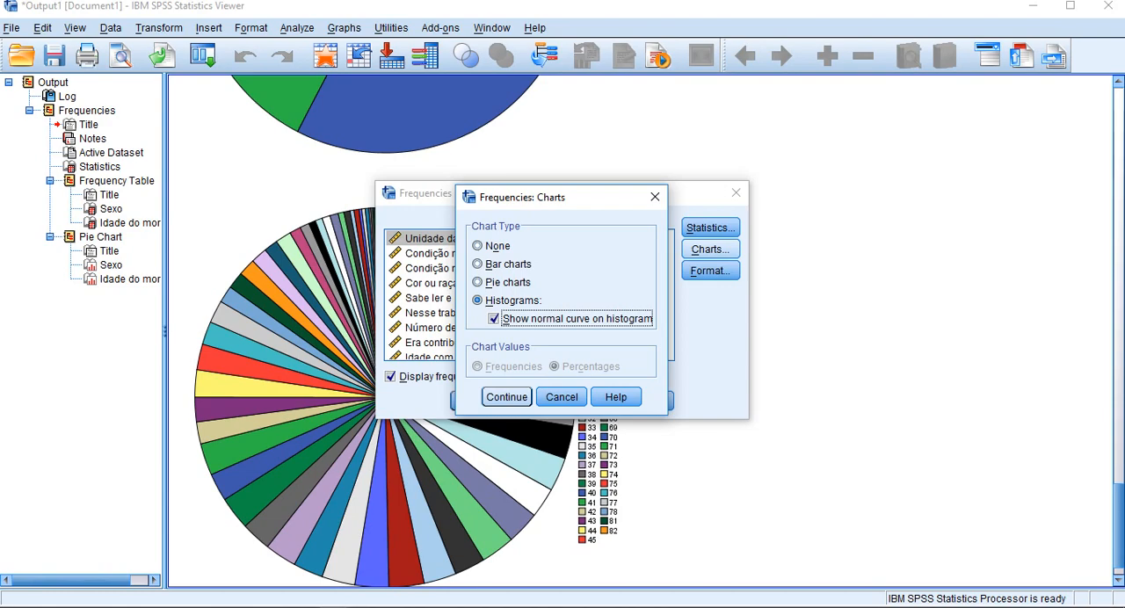
pyautogui.click(506, 396)
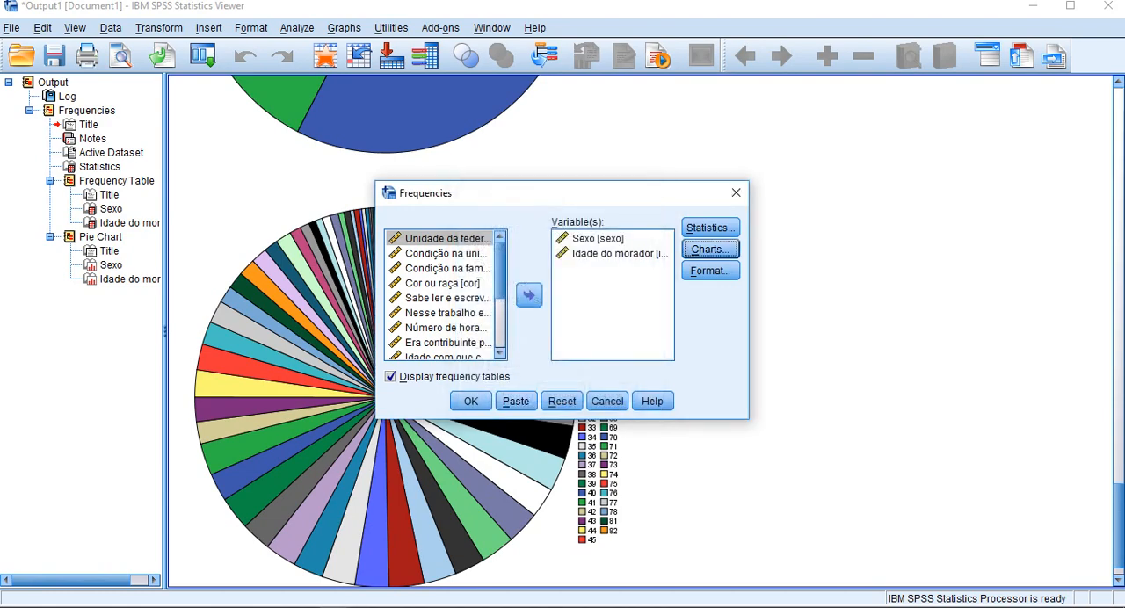
pyautogui.click(471, 401)
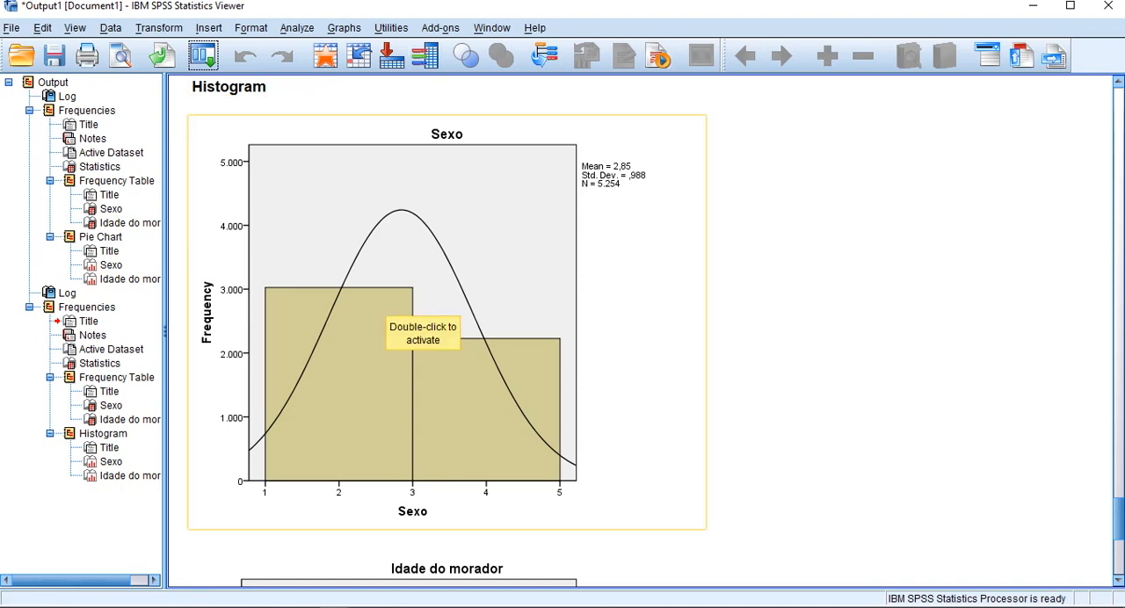
pyautogui.scroll(-5, 422, 326)
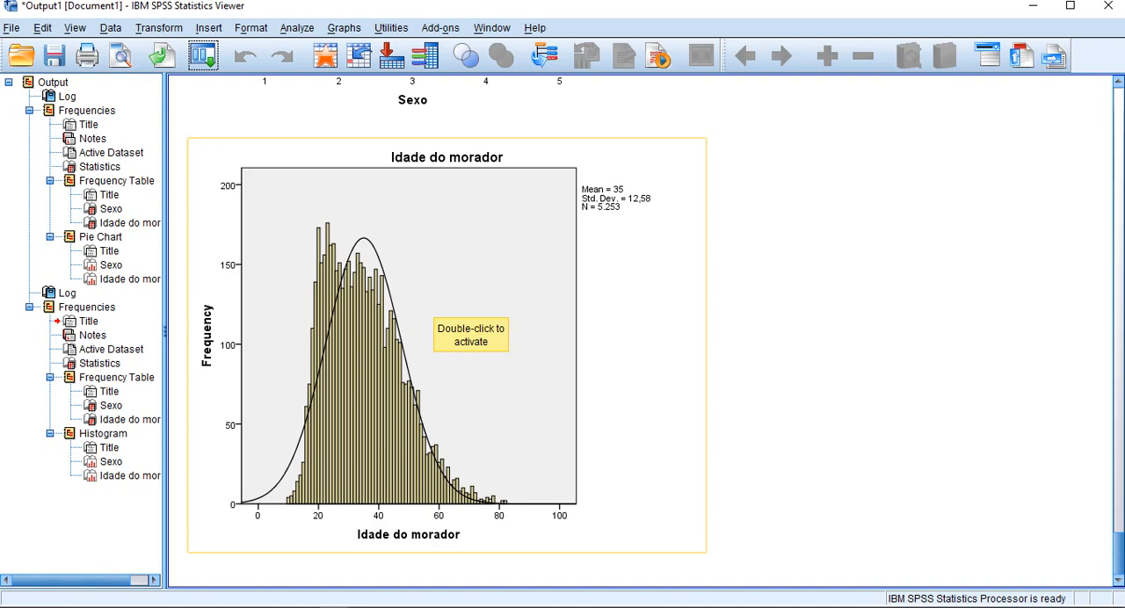
pyautogui.scroll(10, 466, 334)
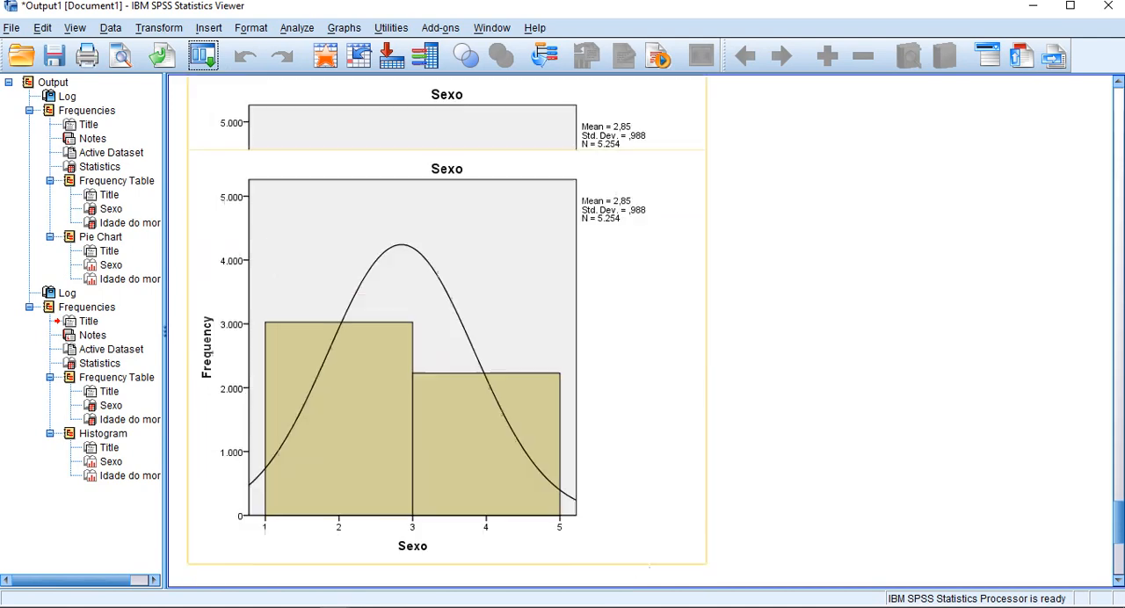
pyautogui.scroll(-10, 450, 290)
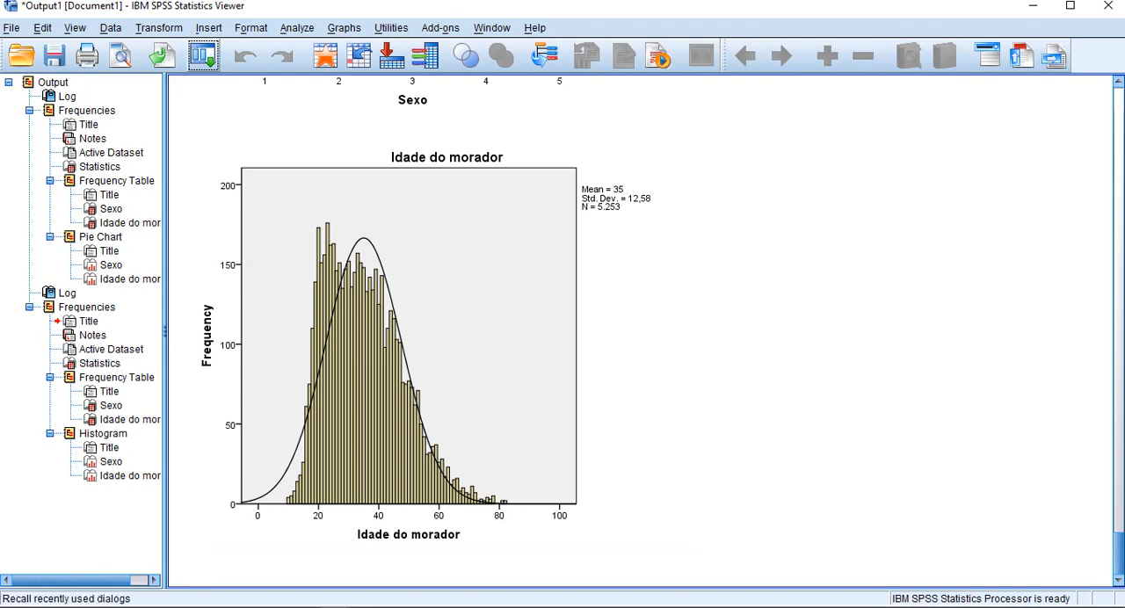
# Step: Add quartiles to the Frequencies statistics for Sexo and Idade do morador and run the analysis again
pyautogui.click(203, 56)
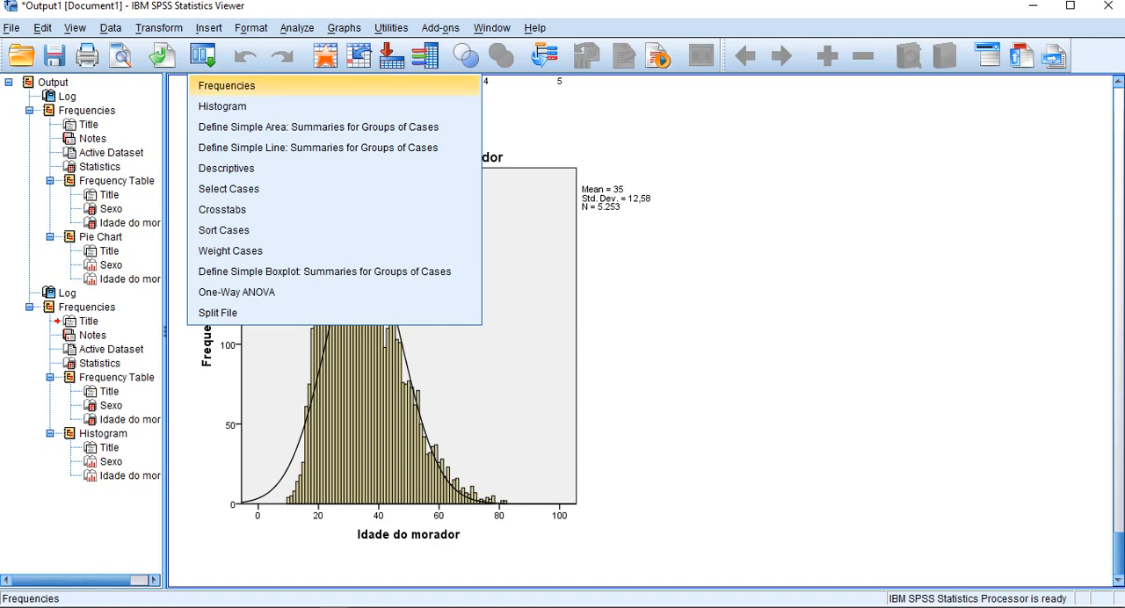
pyautogui.click(227, 85)
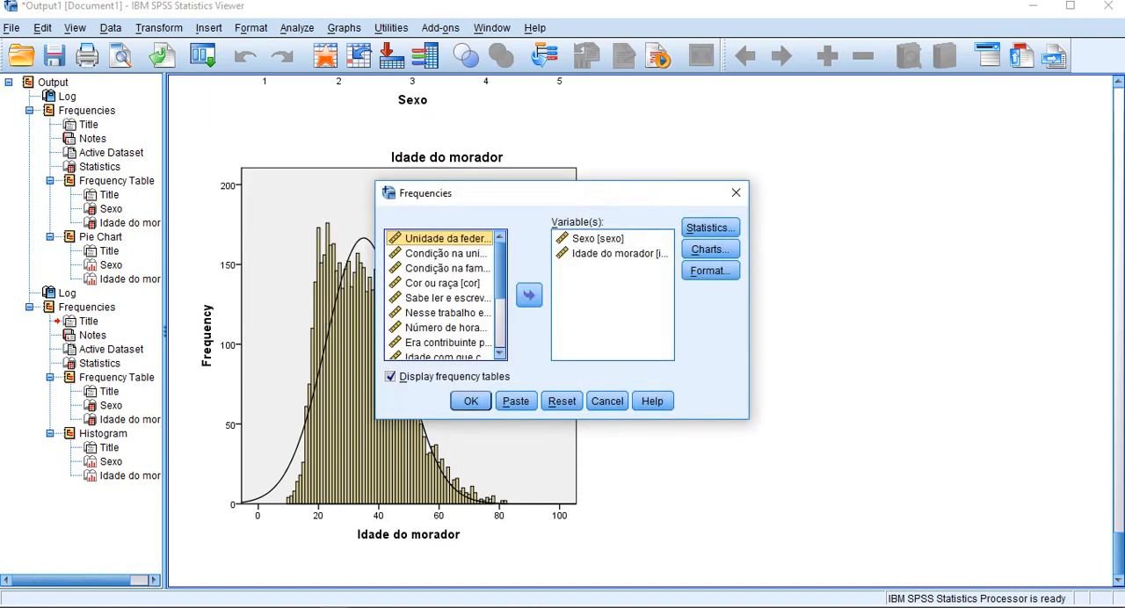
pyautogui.click(710, 228)
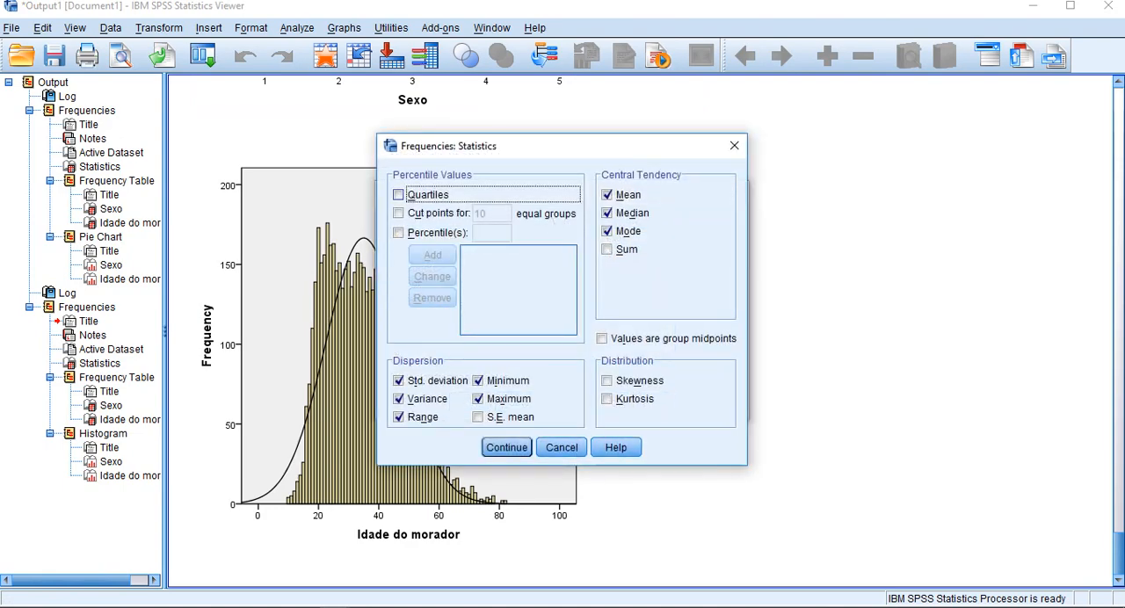
pyautogui.click(399, 195)
pyautogui.click(399, 214)
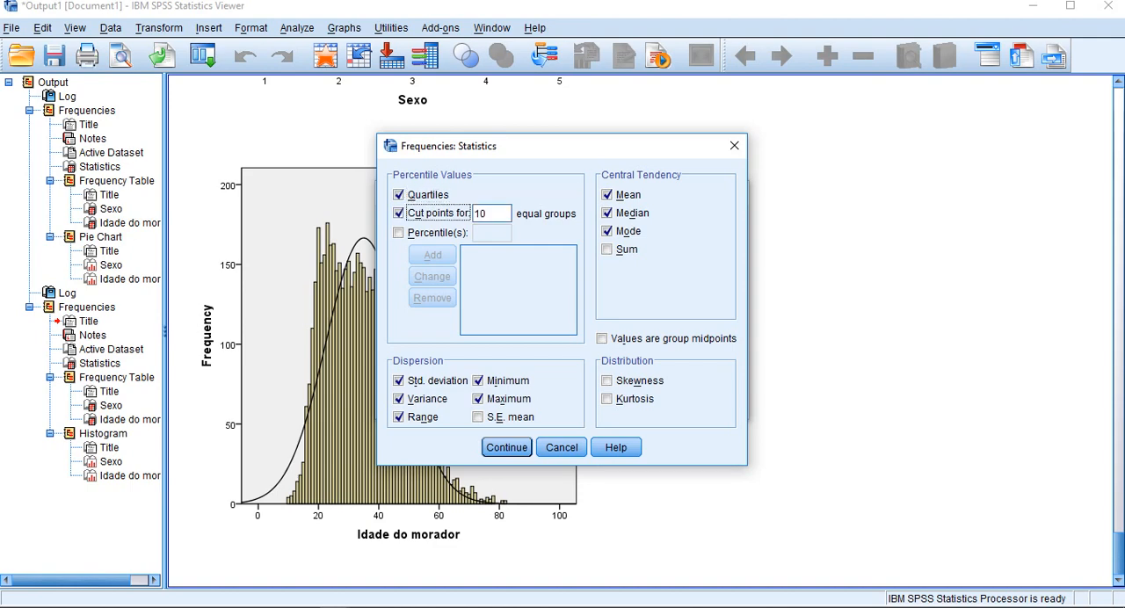
pyautogui.click(399, 213)
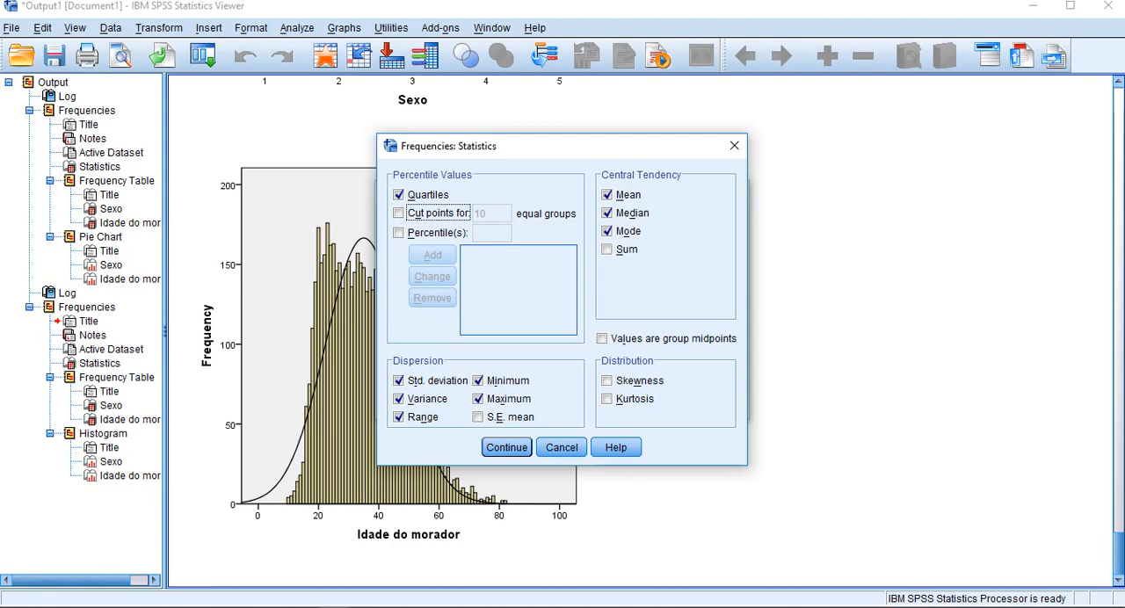
pyautogui.click(507, 447)
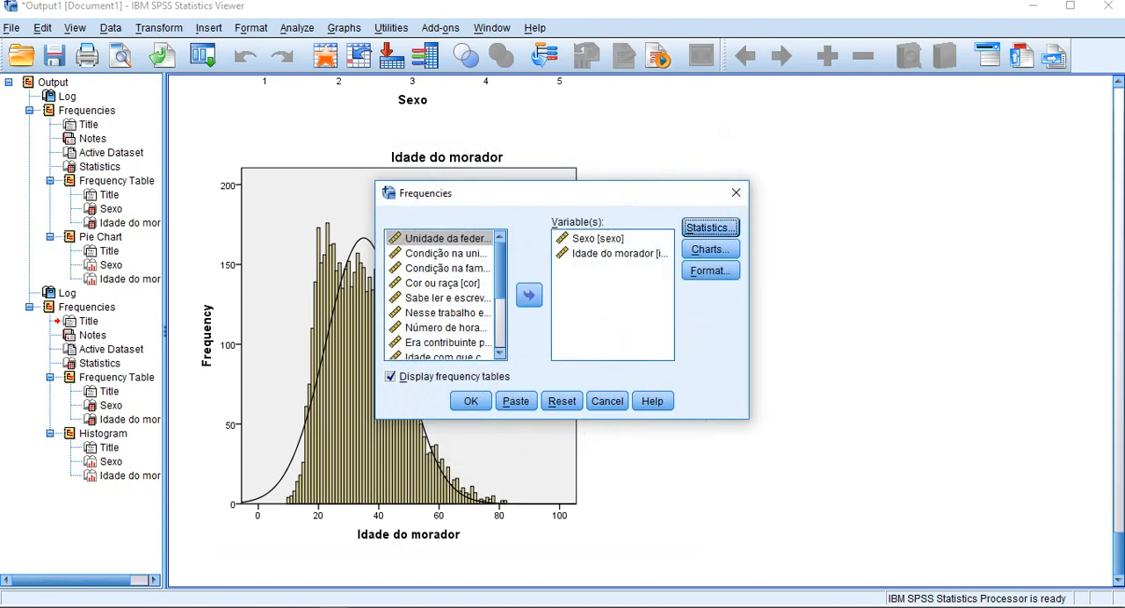
pyautogui.press('Return')
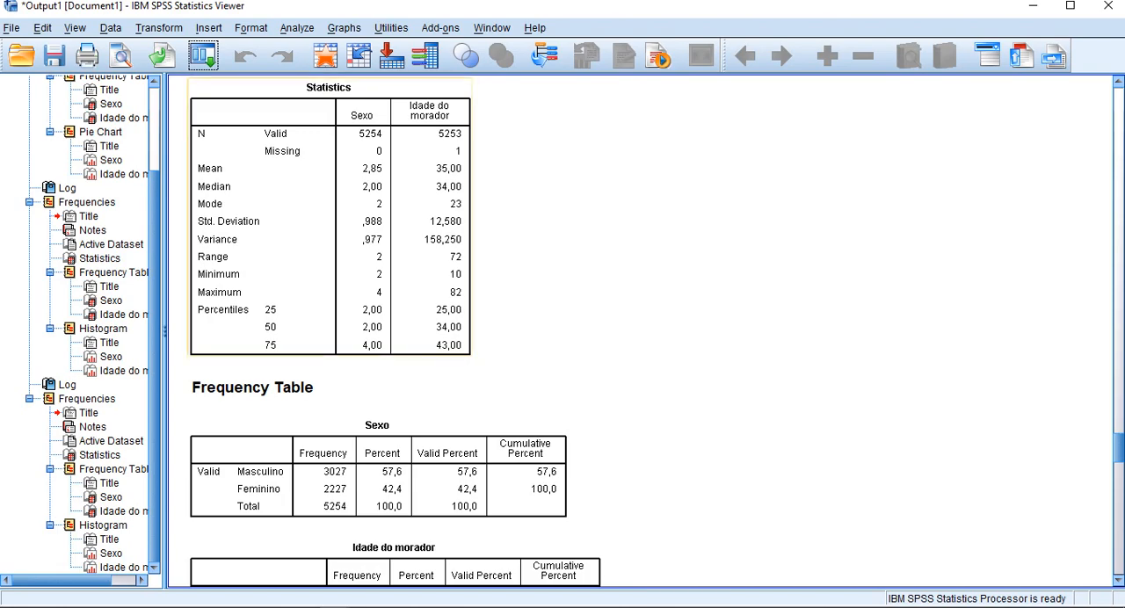
# Step: Look through the new output's percentiles and the frequency tables for Sexo and Idade do morador
pyautogui.scroll(-10, 396, 329)
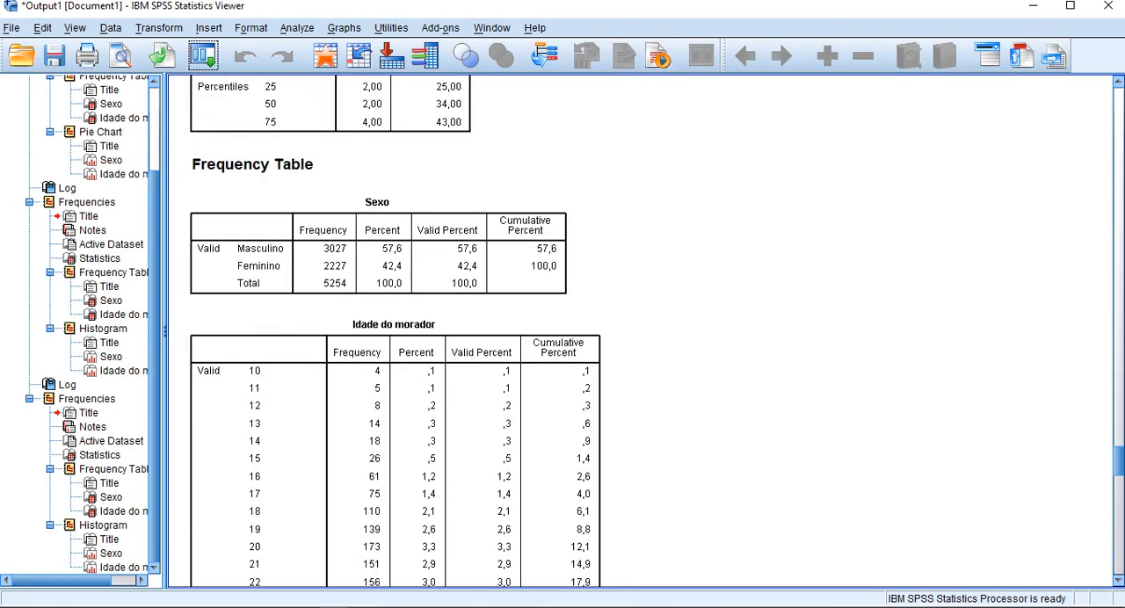
pyautogui.scroll(-3, 396, 330)
pyautogui.scroll(10, 395, 329)
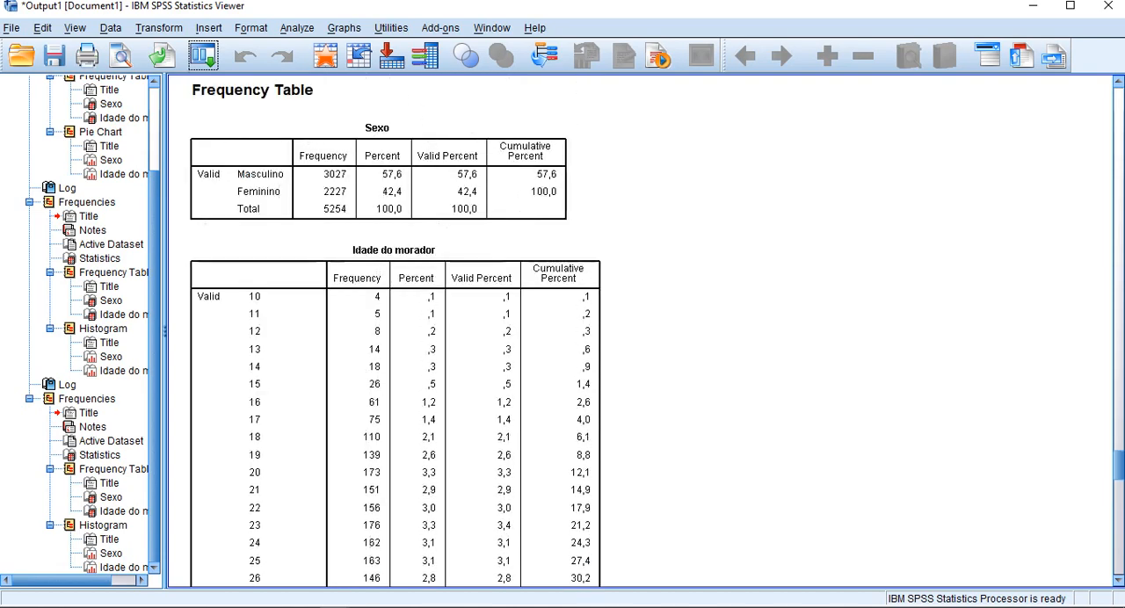
pyautogui.scroll(-4, 395, 329)
pyautogui.scroll(-5, 396, 330)
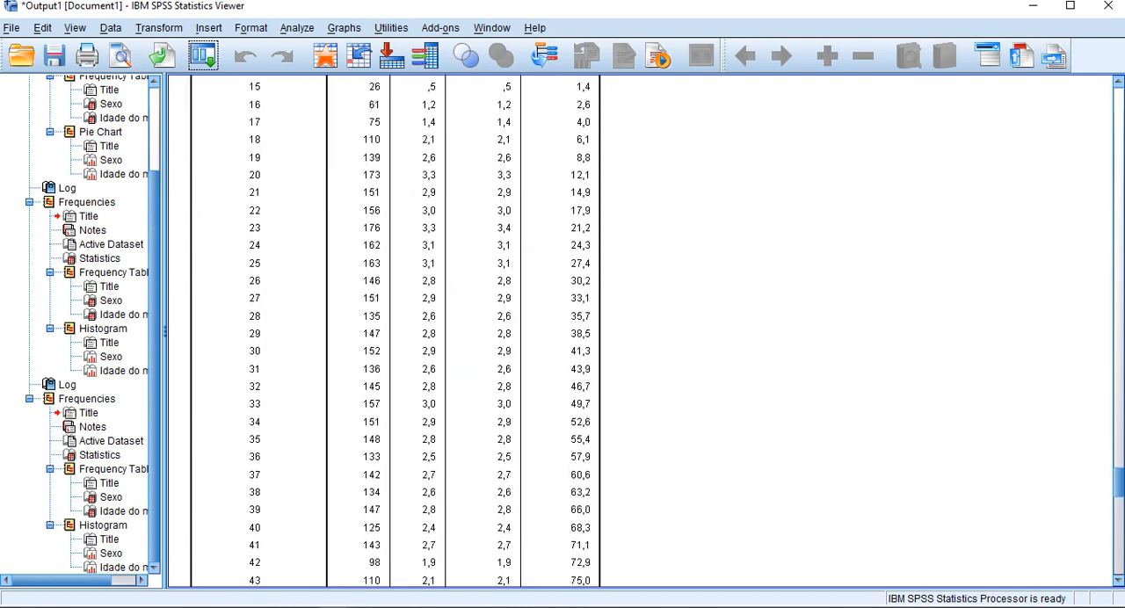